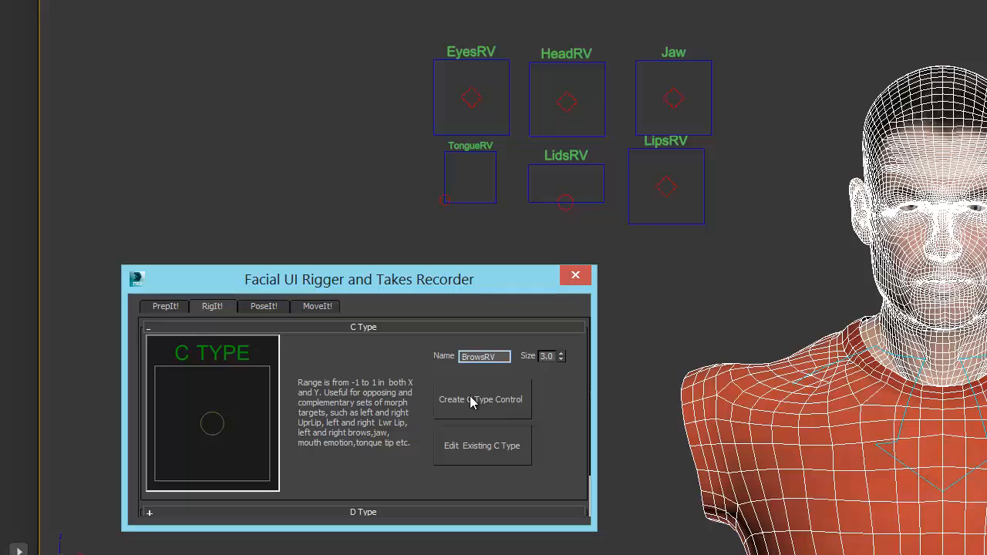
Create a C Type control named BrowsRV with size 3.0 and assign BrowsDn_L and BrowsDn_R to its lower right and left corner nodes.
{"action": "left_click", "coordinate": [494, 402]}
{"action": "left_click_drag", "start_coordinate": [737, 47], "coordinate": [527, 39]}
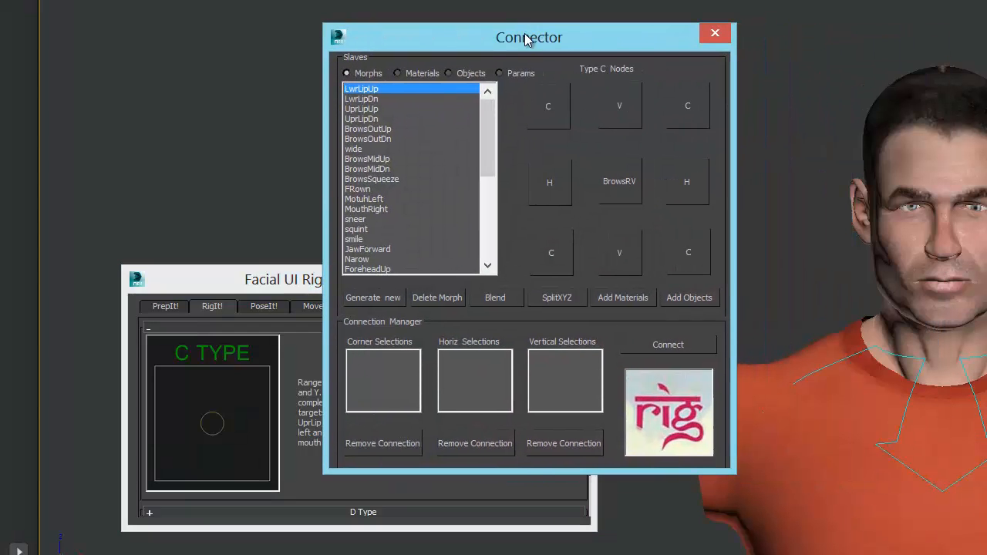
{"action": "left_click_drag", "start_coordinate": [486, 150], "coordinate": [485, 152]}
{"action": "left_click", "coordinate": [550, 249]}
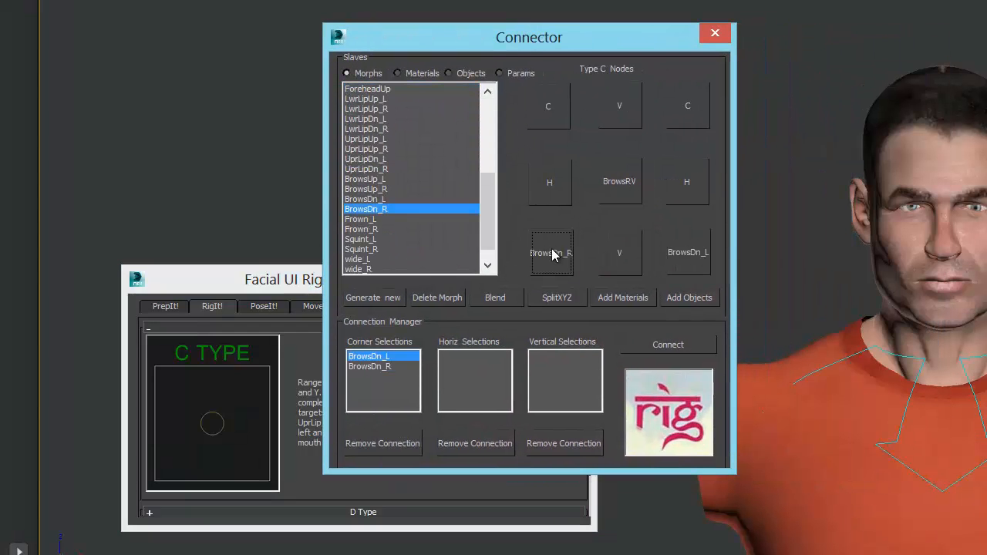
Assign BrowsUp_L and BrowsUp_R to the upper right and left corner nodes of BrowsRV and connect the four corner morphs.
{"action": "left_click", "coordinate": [377, 179]}
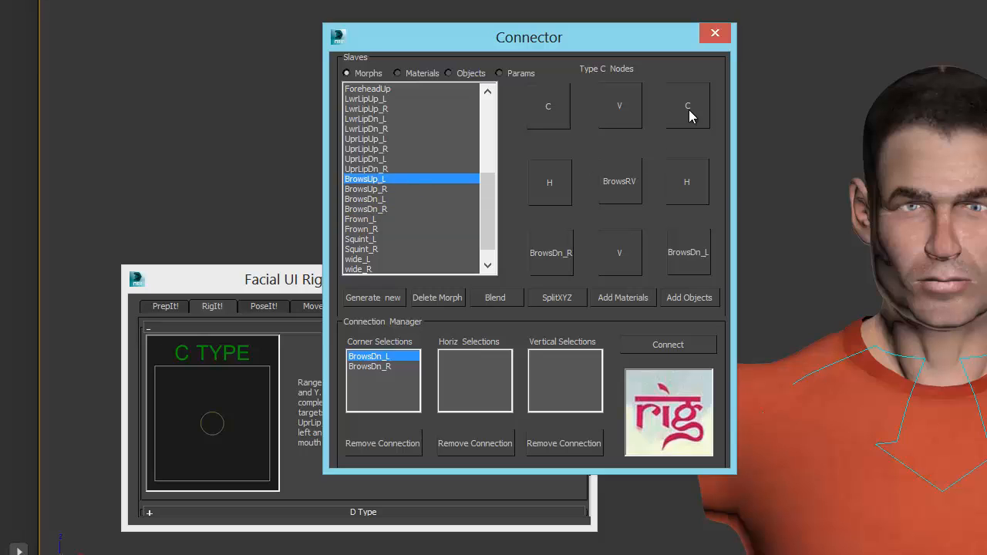
{"action": "left_click", "coordinate": [386, 189]}
{"action": "left_click", "coordinate": [548, 108]}
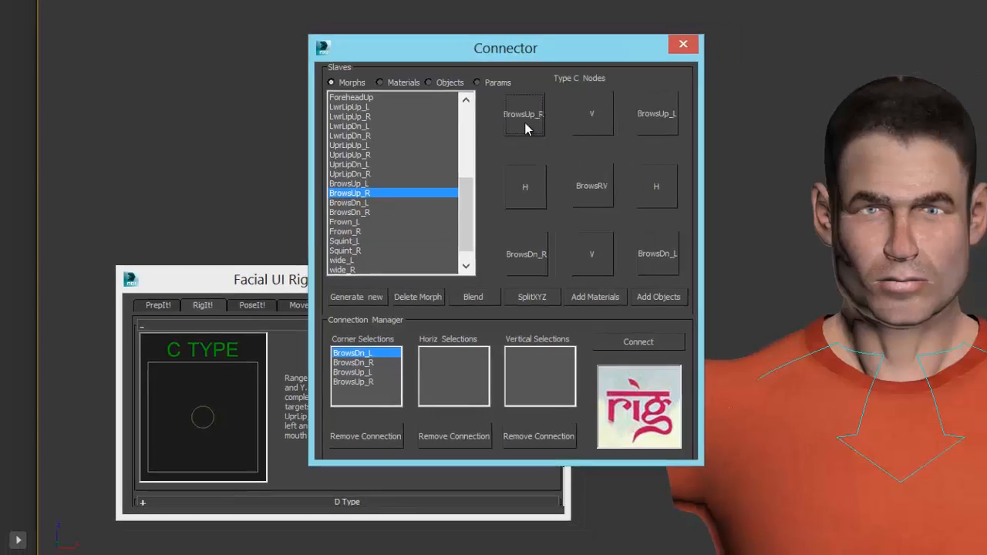
{"action": "left_click", "coordinate": [668, 344]}
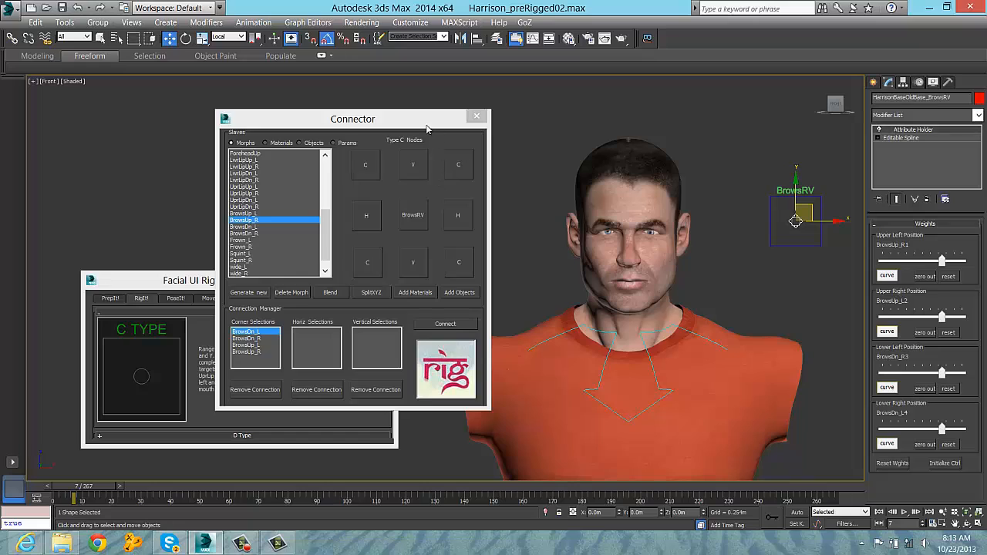
Test the new BrowsRV control by moving its handle around the control box.
{"action": "left_click_drag", "start_coordinate": [417, 119], "coordinate": [303, 282]}
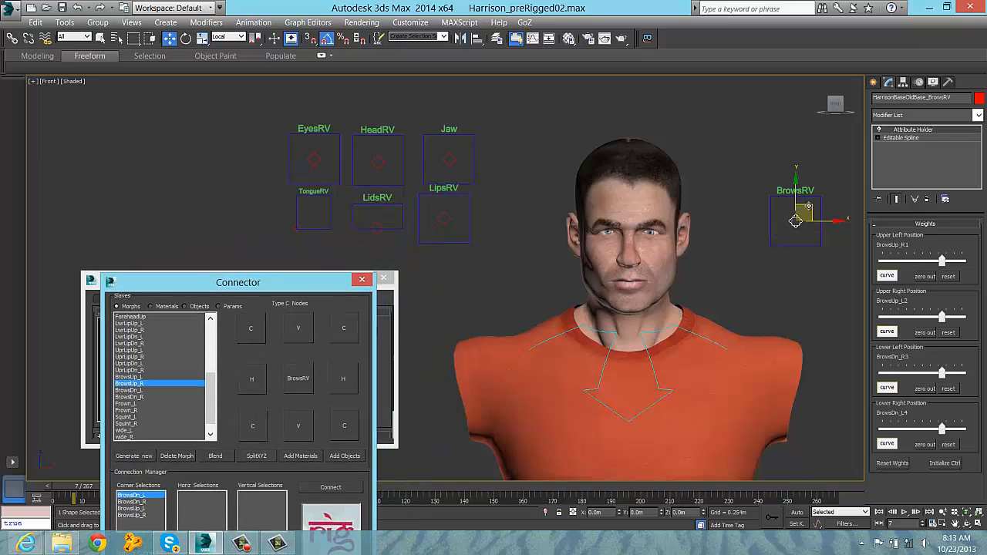
{"action": "left_click_drag", "start_coordinate": [808, 206], "coordinate": [744, 202]}
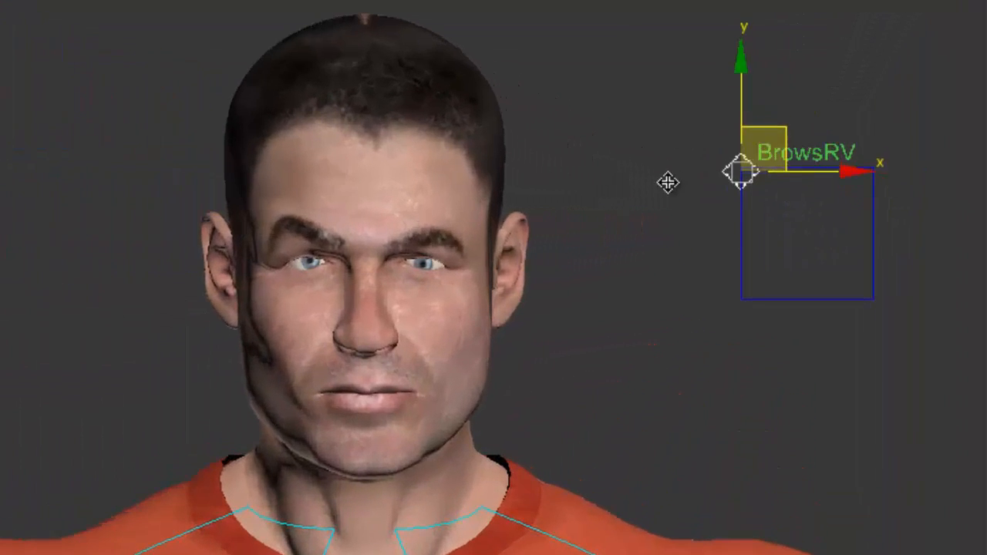
{"action": "left_click_drag", "start_coordinate": [667, 182], "coordinate": [747, 198]}
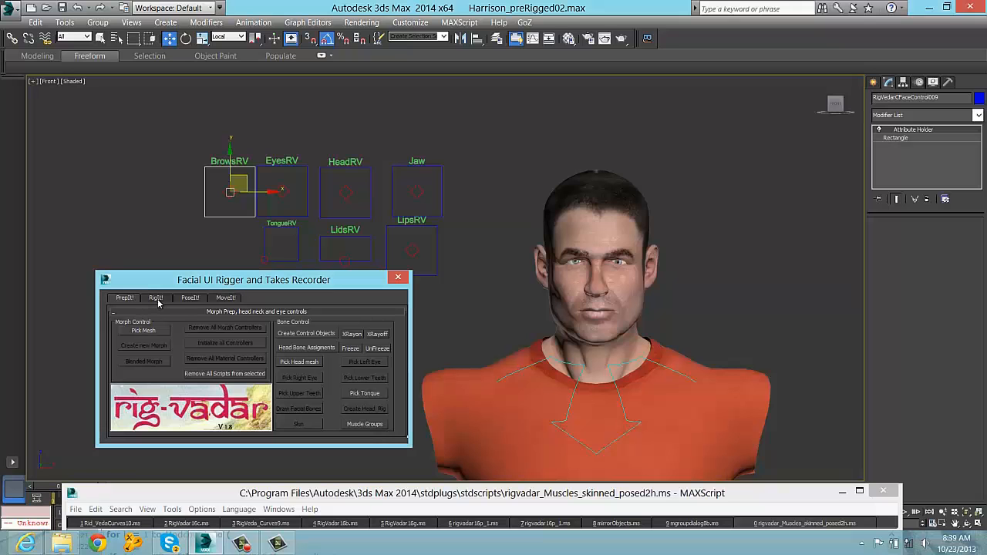
Create a pose spline named Headctrls and place its rectangle so it encloses all the facial controls.
{"action": "left_click", "coordinate": [158, 300]}
{"action": "left_click", "coordinate": [190, 298]}
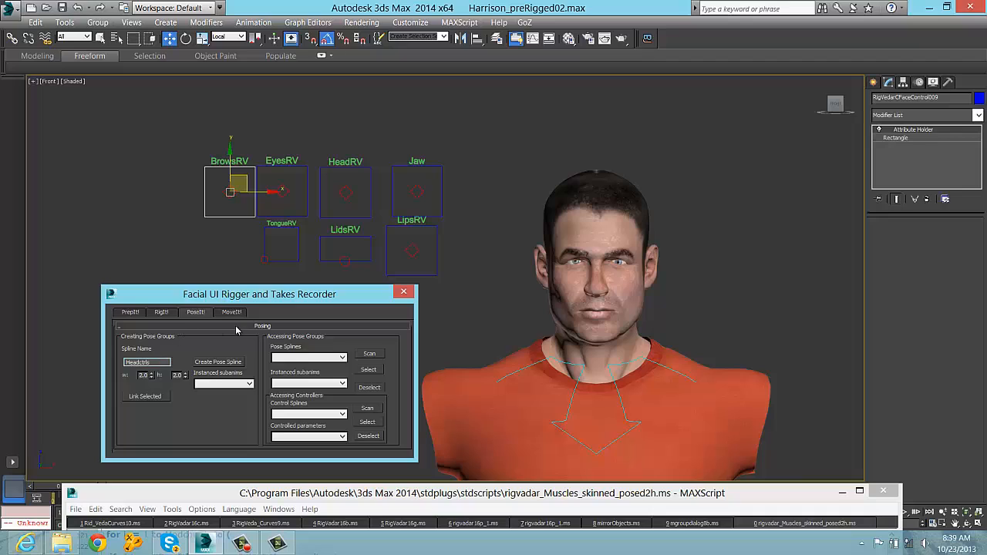
{"action": "left_click", "coordinate": [231, 362]}
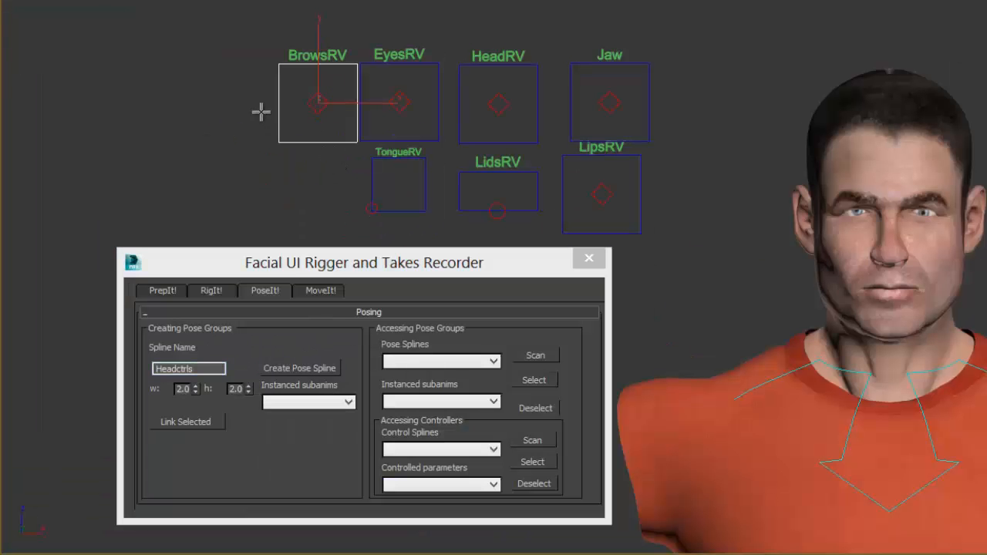
{"action": "left_click_drag", "start_coordinate": [194, 197], "coordinate": [207, 214]}
{"action": "left_click_drag", "start_coordinate": [282, 137], "coordinate": [326, 182]}
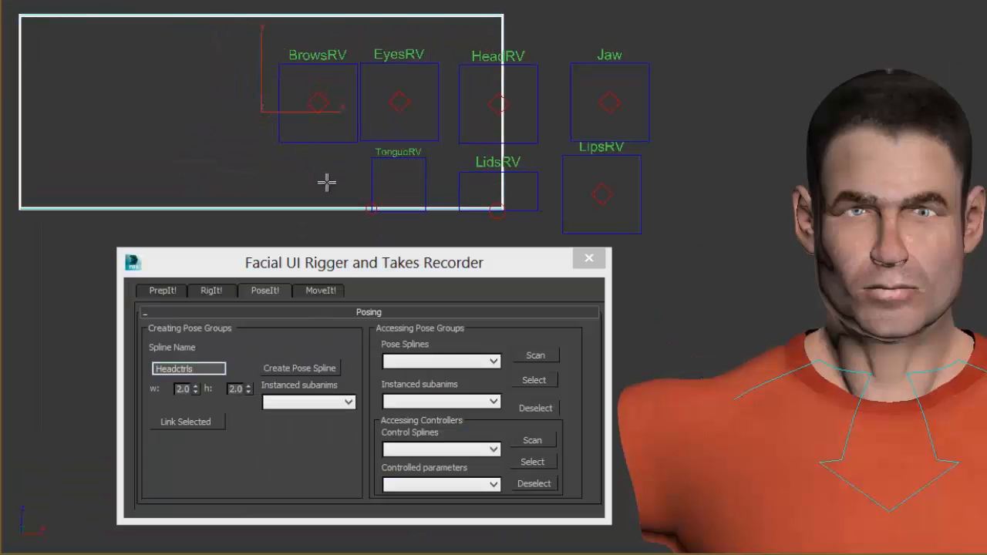
{"action": "left_click_drag", "start_coordinate": [289, 97], "coordinate": [479, 119]}
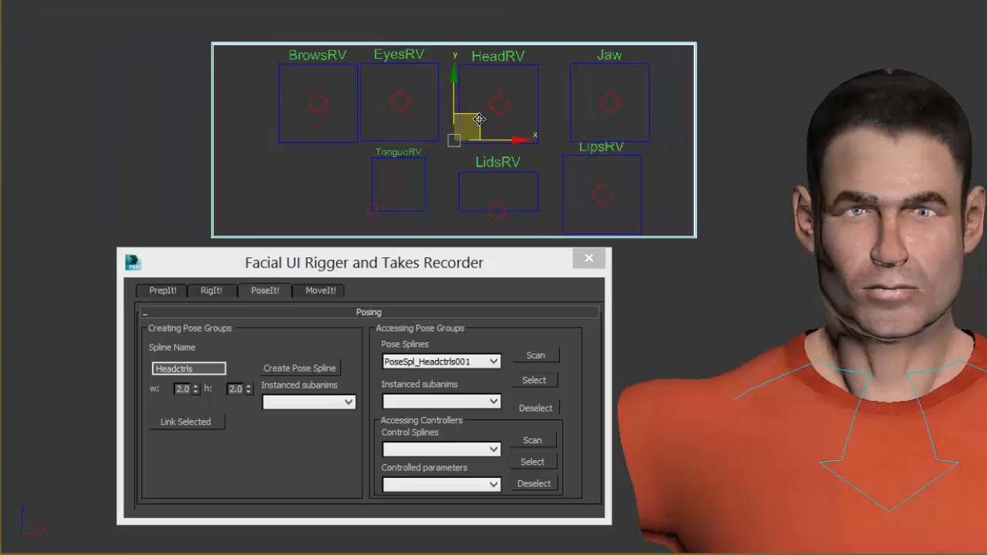
Link the BrowsRV, EyesRV, HeadRV, Jaw, LipsRV, LidsRV and TongueRV handles to the Headctrls pose spline.
{"action": "left_click_drag", "start_coordinate": [458, 270], "coordinate": [452, 300]}
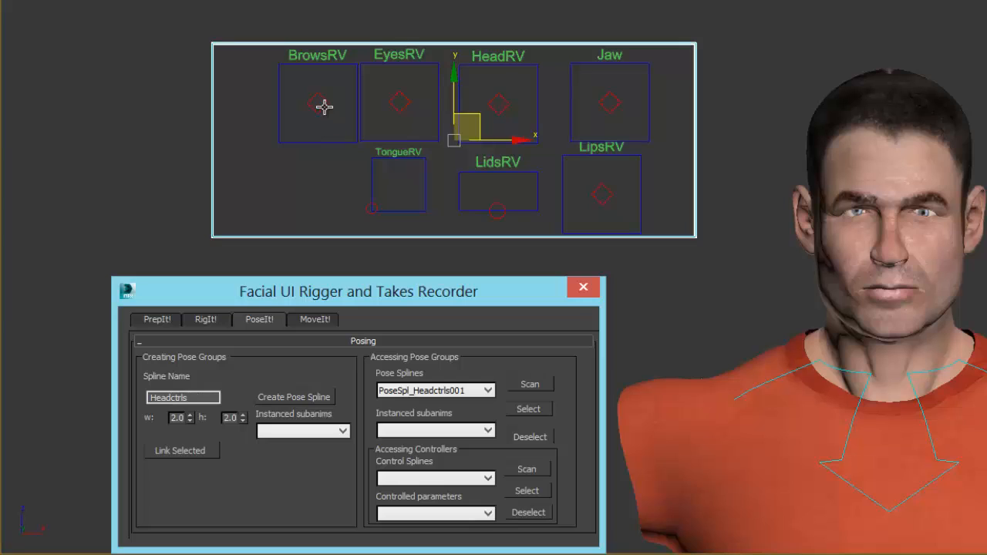
{"action": "left_click", "coordinate": [324, 106]}
{"action": "left_click", "coordinate": [401, 102], "text": "ctrl"}
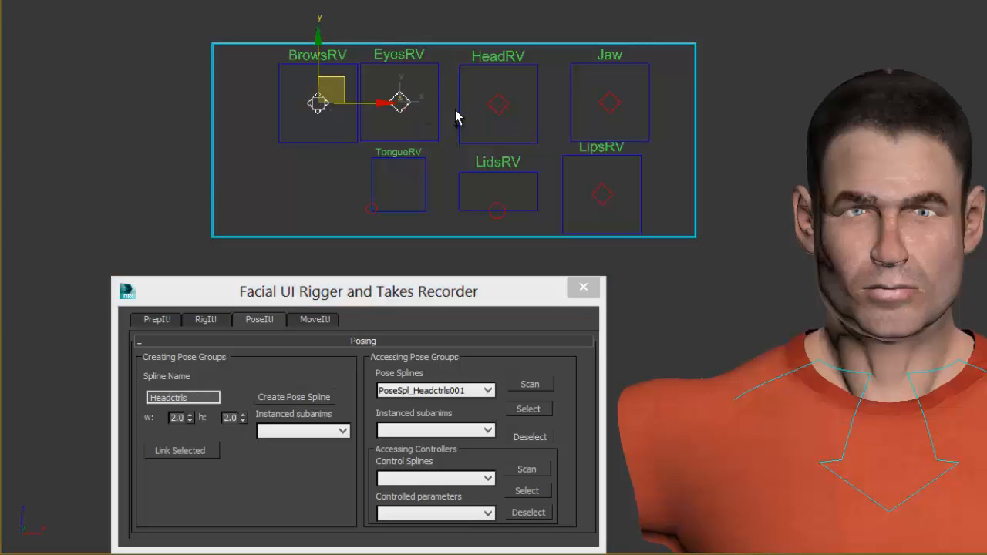
{"action": "left_click", "coordinate": [498, 104], "text": "ctrl"}
{"action": "left_click", "coordinate": [610, 103], "text": "ctrl"}
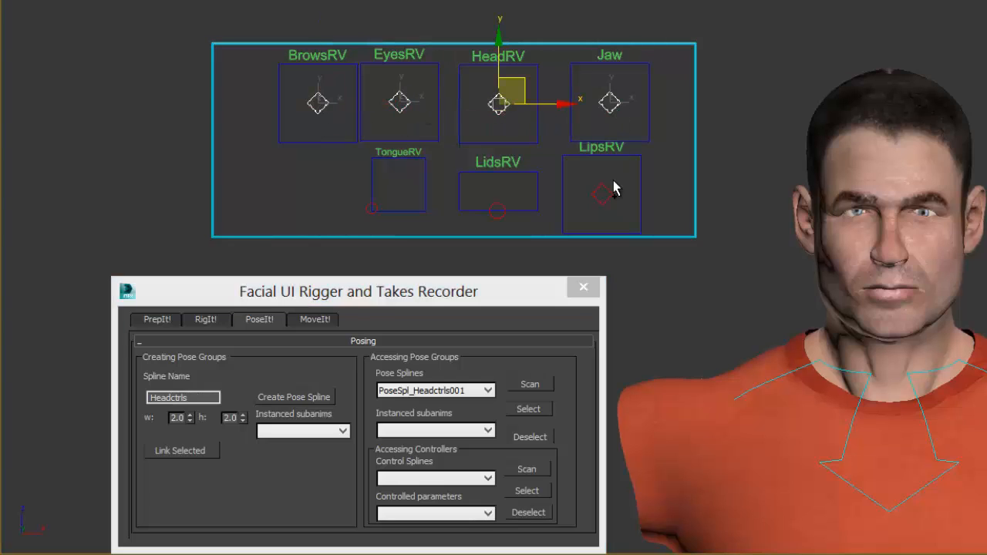
{"action": "left_click", "coordinate": [602, 193], "text": "ctrl"}
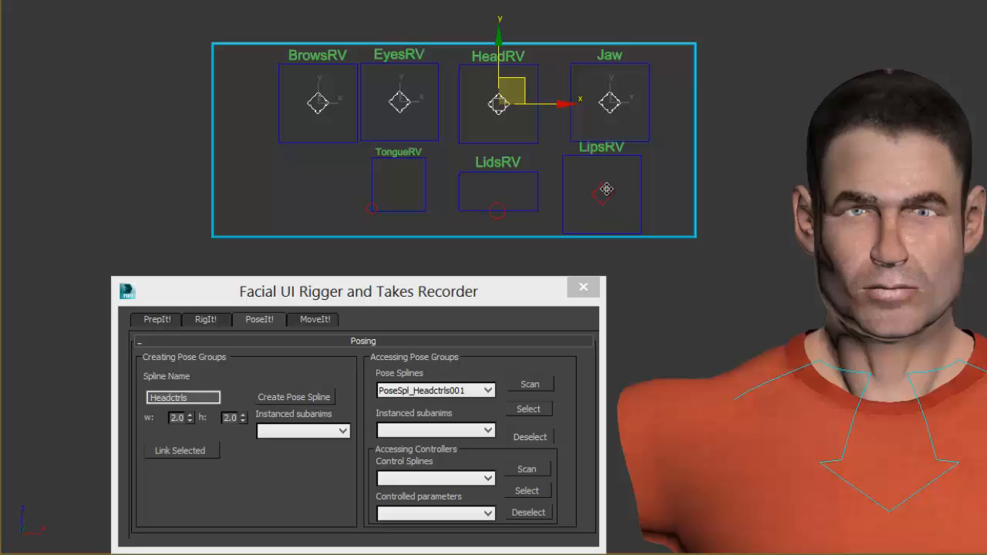
{"action": "left_click", "coordinate": [494, 206], "text": "ctrl"}
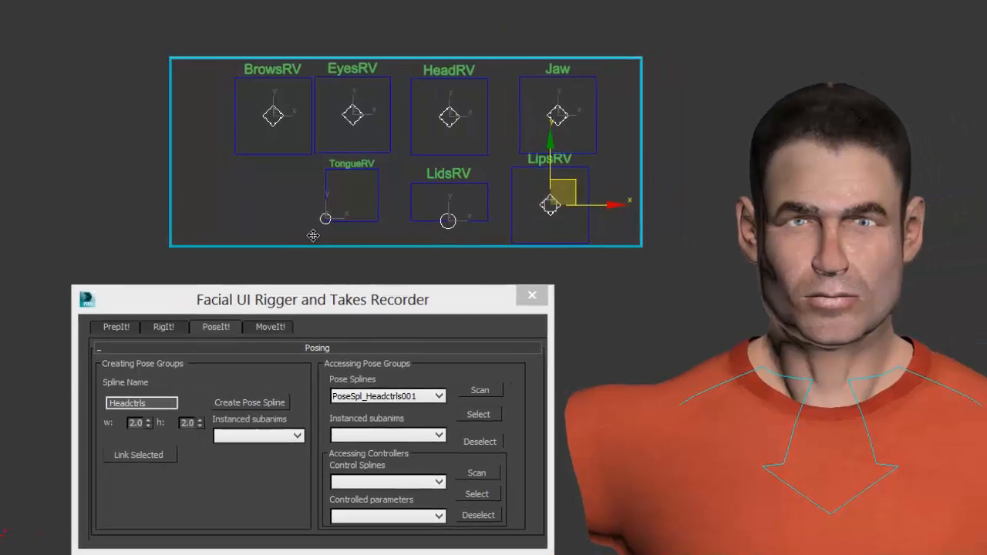
{"action": "left_click", "coordinate": [370, 210], "text": "ctrl"}
{"action": "left_click", "coordinate": [179, 450]}
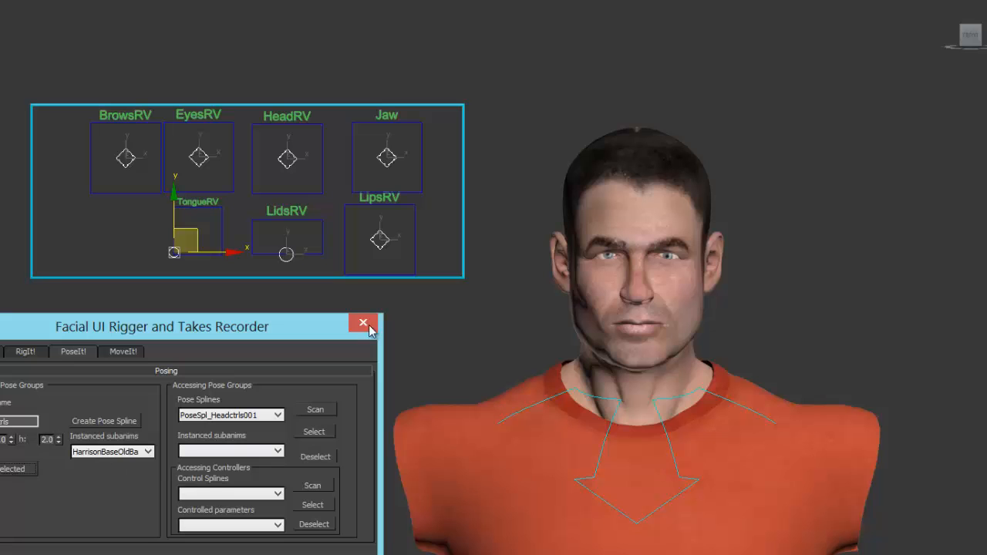
Add a preset named Default to the Headctrls pose spline for the neutral face.
{"action": "left_click", "coordinate": [463, 176]}
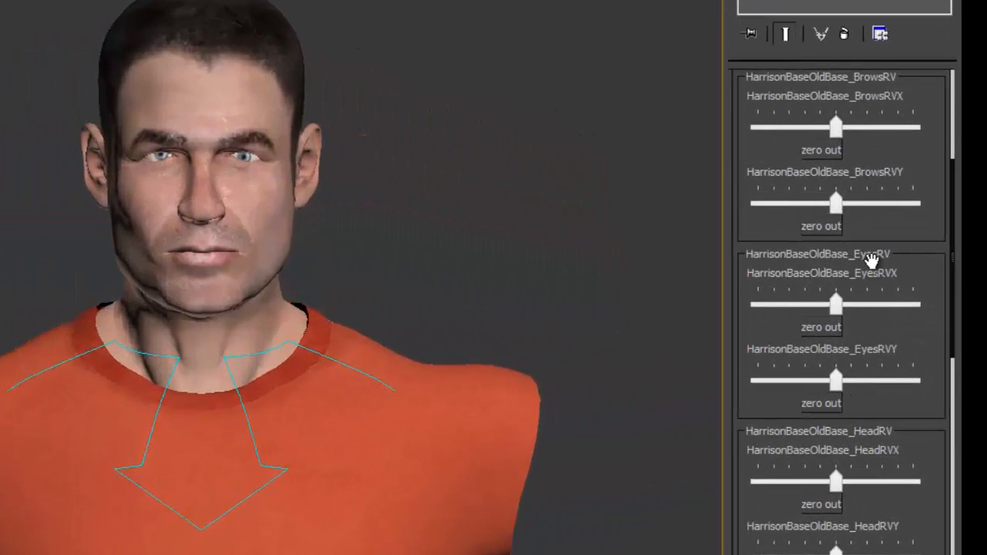
{"action": "left_click_drag", "start_coordinate": [928, 335], "coordinate": [899, 80]}
{"action": "left_click_drag", "start_coordinate": [925, 441], "coordinate": [929, 554]}
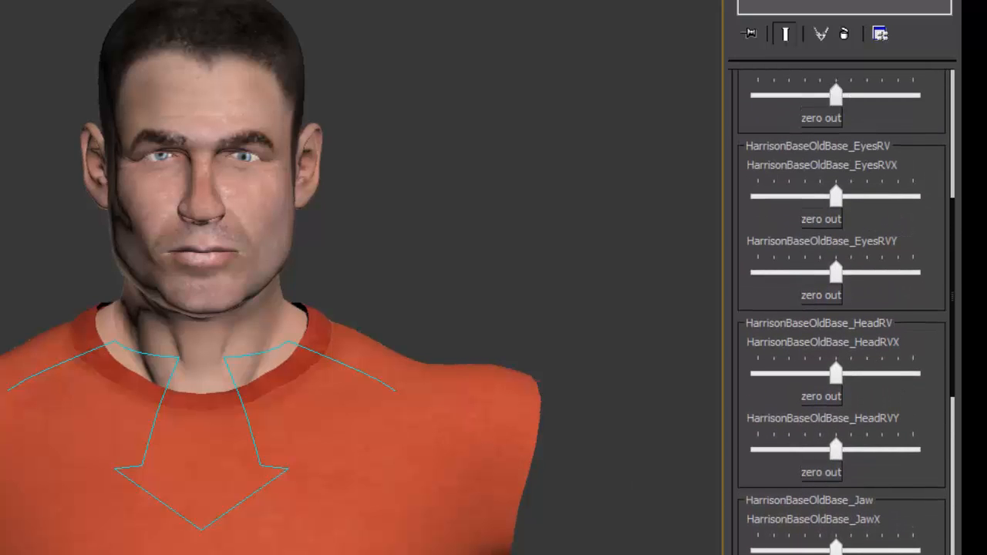
{"action": "scroll", "coordinate": [947, 230], "scroll_direction": "up", "scroll_amount": 5}
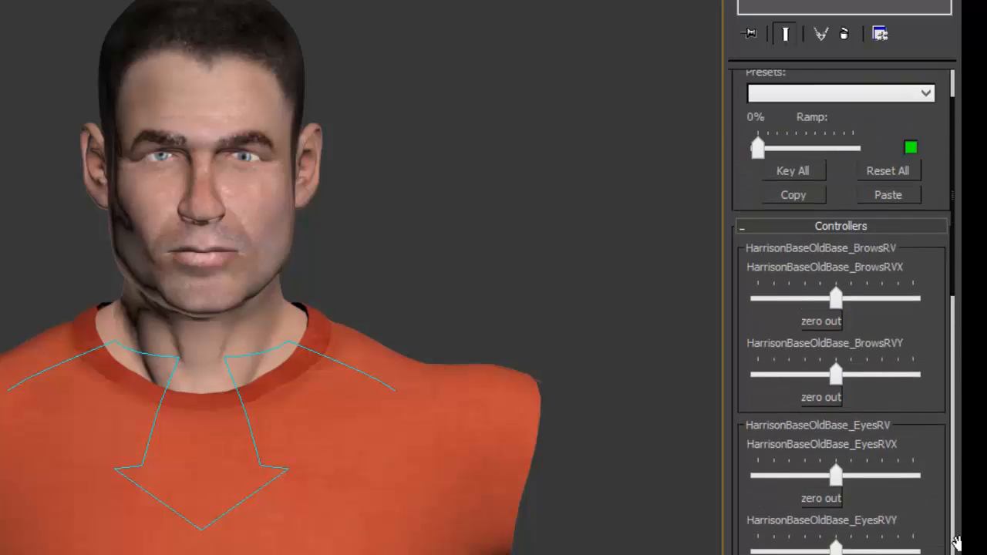
{"action": "left_click", "coordinate": [793, 116]}
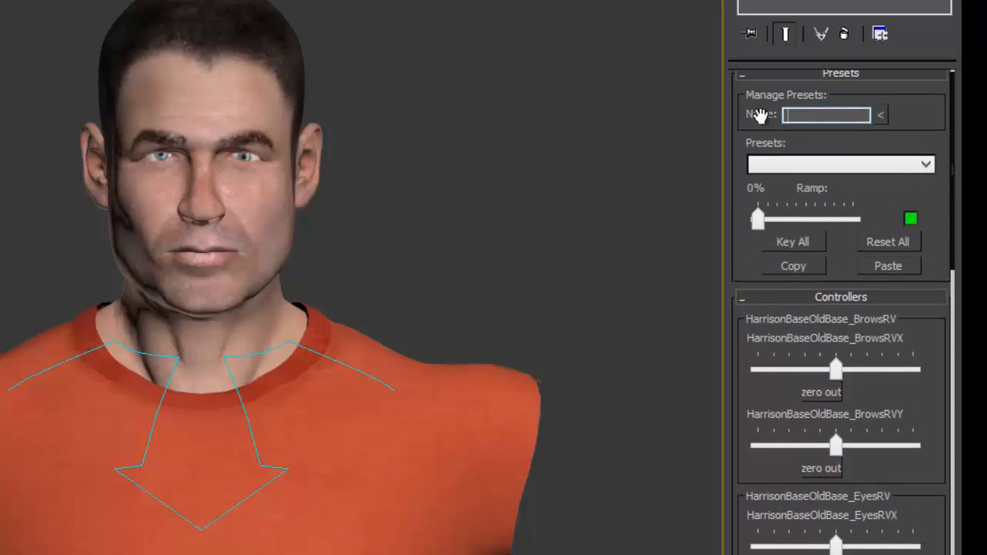
{"action": "type", "text": "Default"}
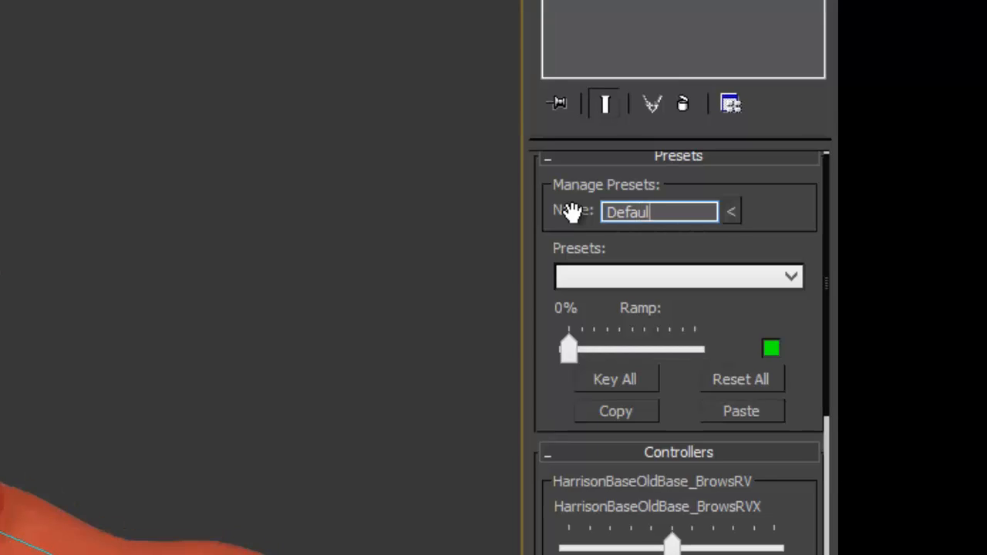
{"action": "left_click", "coordinate": [731, 213]}
{"action": "left_click", "coordinate": [692, 238]}
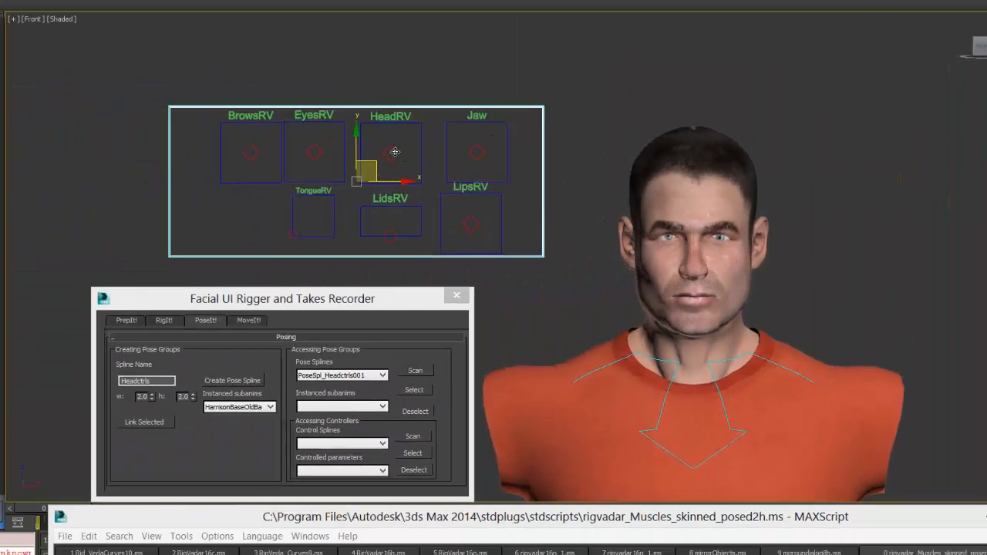
Pose the head up and to the side, the jaw open, the eyes up and the brows toward their upper right corner using their control handles.
{"action": "left_click_drag", "start_coordinate": [395, 152], "coordinate": [401, 127]}
{"action": "left_click_drag", "start_coordinate": [479, 146], "coordinate": [468, 172]}
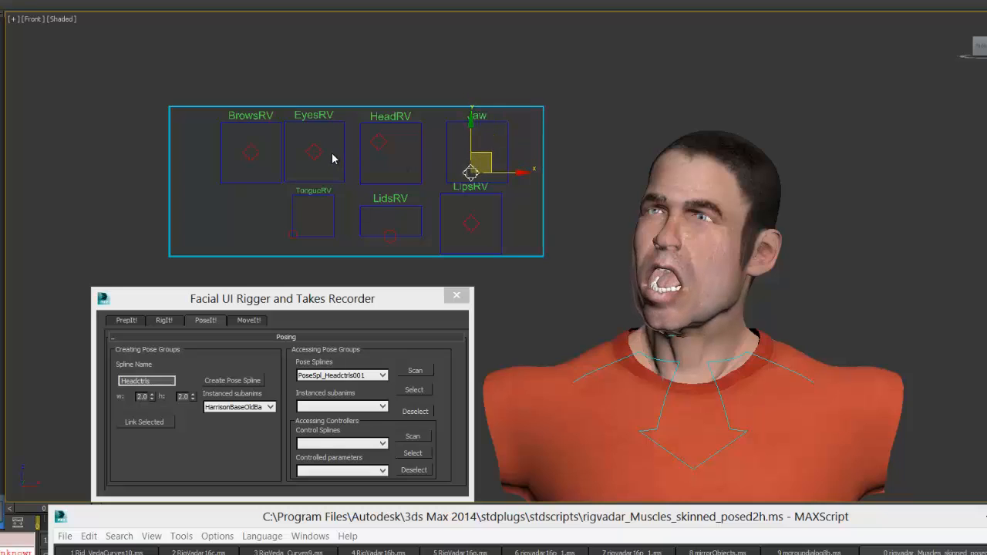
{"action": "left_click_drag", "start_coordinate": [323, 152], "coordinate": [324, 121]}
{"action": "left_click_drag", "start_coordinate": [252, 152], "coordinate": [307, 115]}
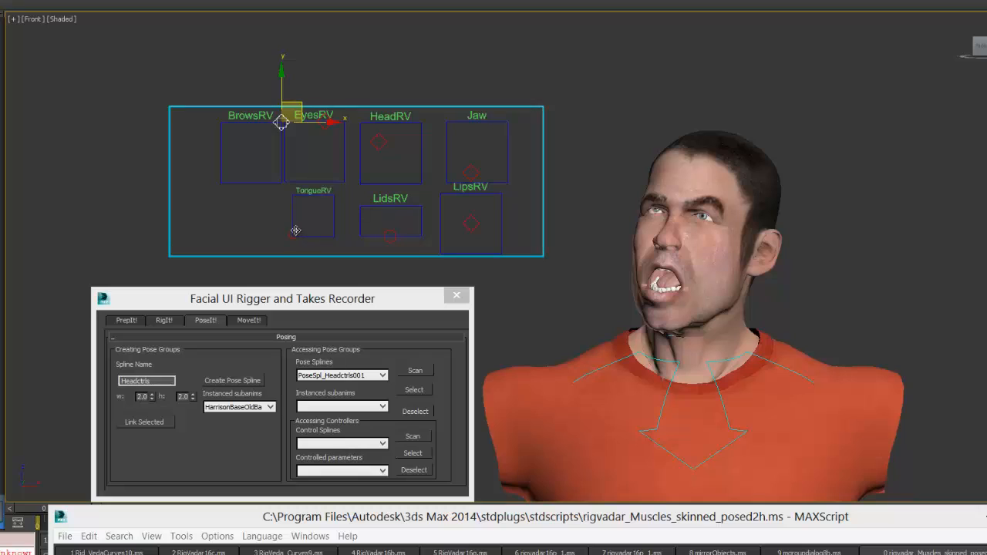
Refine the expression by moving the TongueRV handle across its box, the LidsRV handle to the upper right and the LipsRV handle upward.
{"action": "left_click_drag", "start_coordinate": [295, 231], "coordinate": [334, 223]}
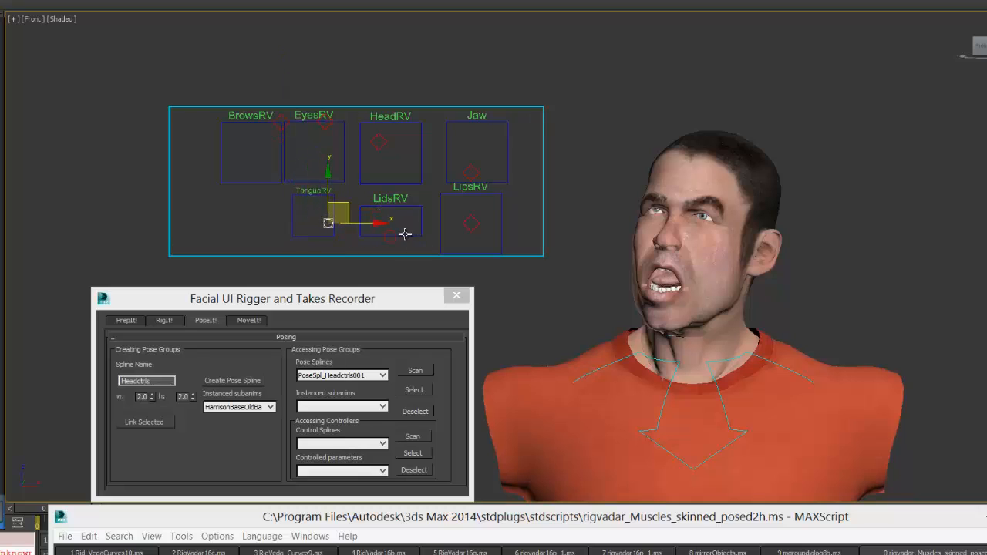
{"action": "left_click_drag", "start_coordinate": [391, 236], "coordinate": [422, 202]}
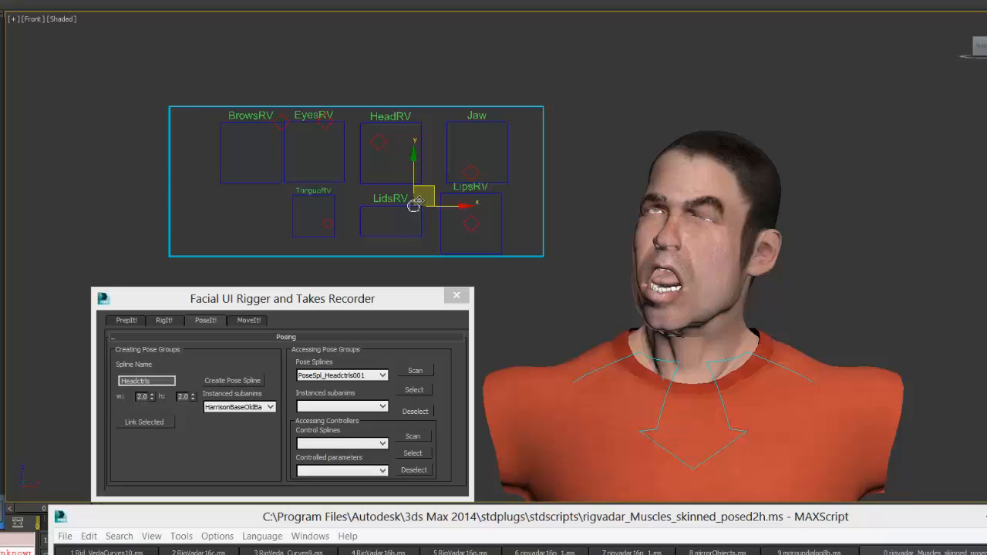
{"action": "left_click_drag", "start_coordinate": [477, 225], "coordinate": [472, 207]}
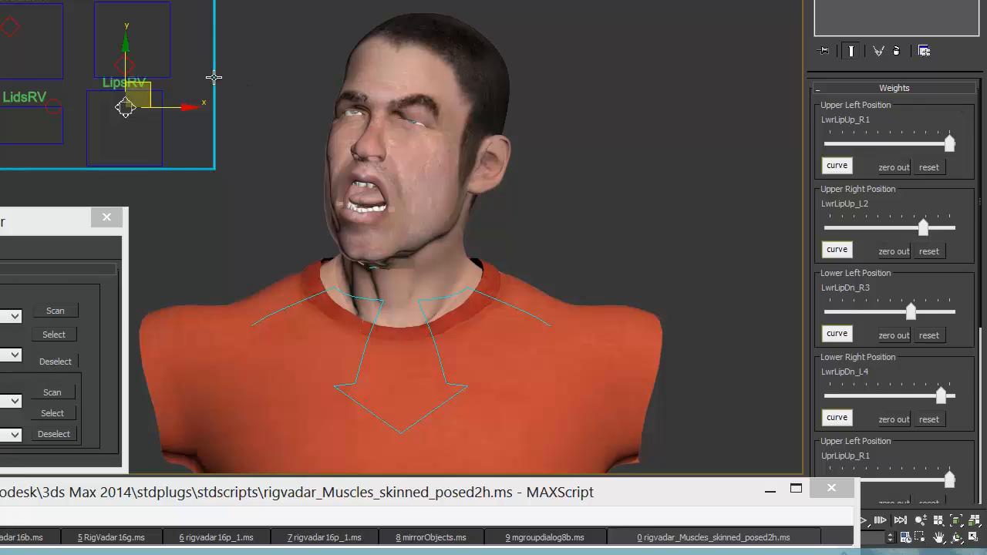
Store the current expression on the Headctrls pose spline as a preset named Terror.
{"action": "left_click", "coordinate": [214, 77]}
{"action": "left_click", "coordinate": [888, 114]}
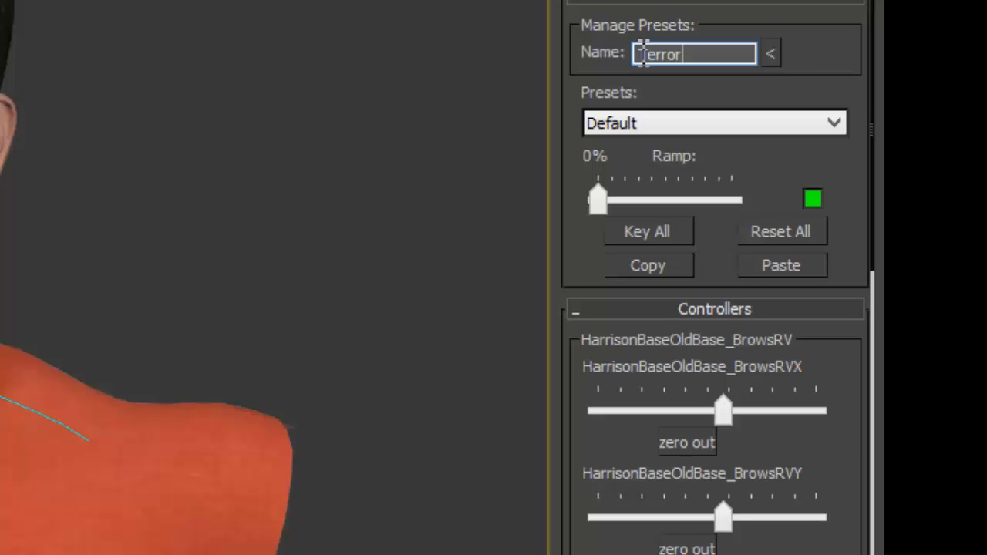
{"action": "left_click", "coordinate": [769, 54]}
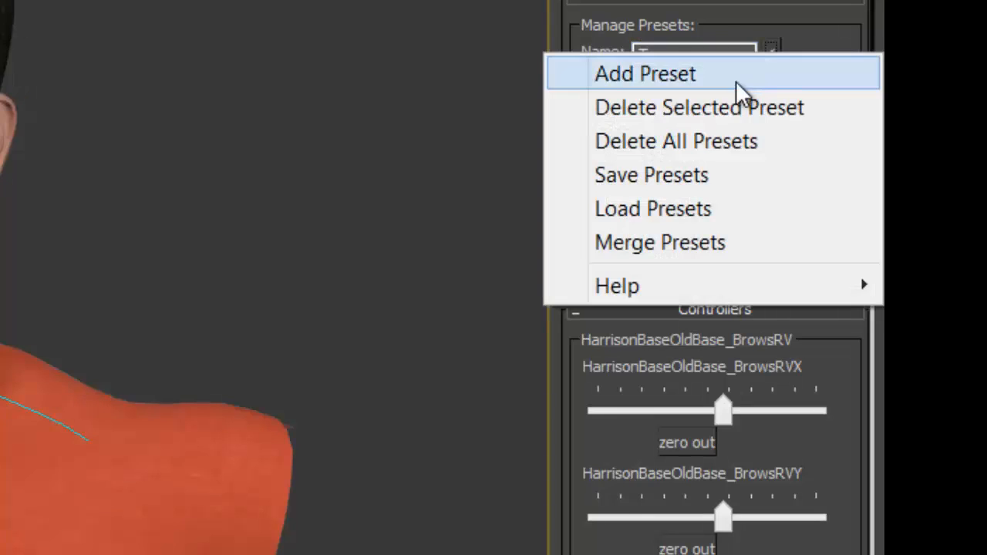
{"action": "left_click", "coordinate": [726, 80]}
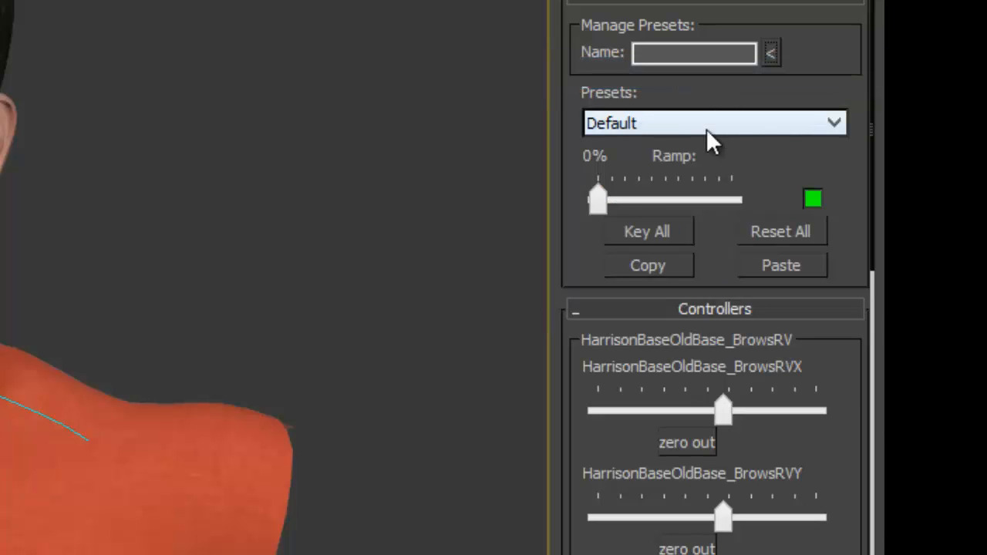
Reset all controllers and ramp the Terror preset partway up on the face.
{"action": "left_click", "coordinate": [782, 233]}
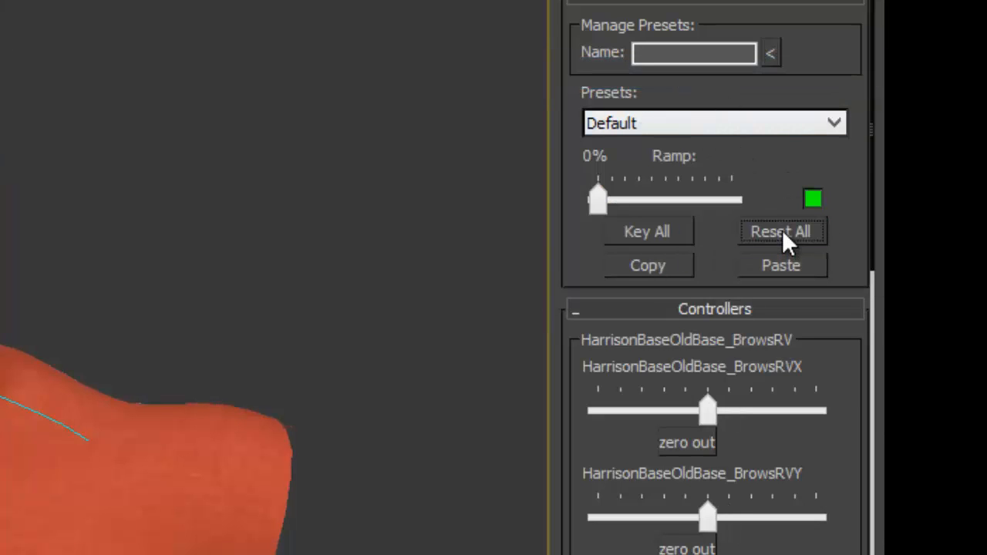
{"action": "left_click", "coordinate": [722, 126]}
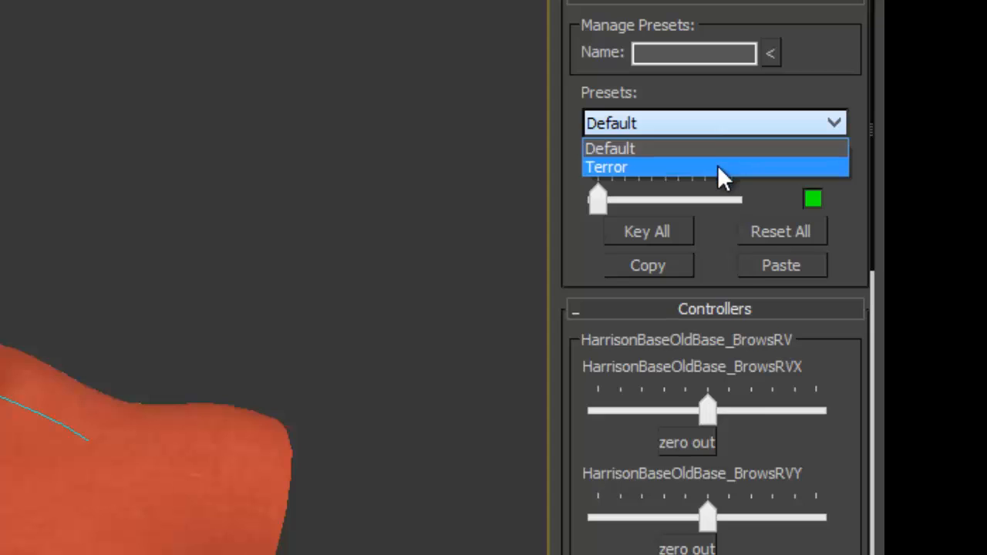
{"action": "left_click", "coordinate": [718, 166]}
{"action": "left_click_drag", "start_coordinate": [600, 200], "coordinate": [629, 204]}
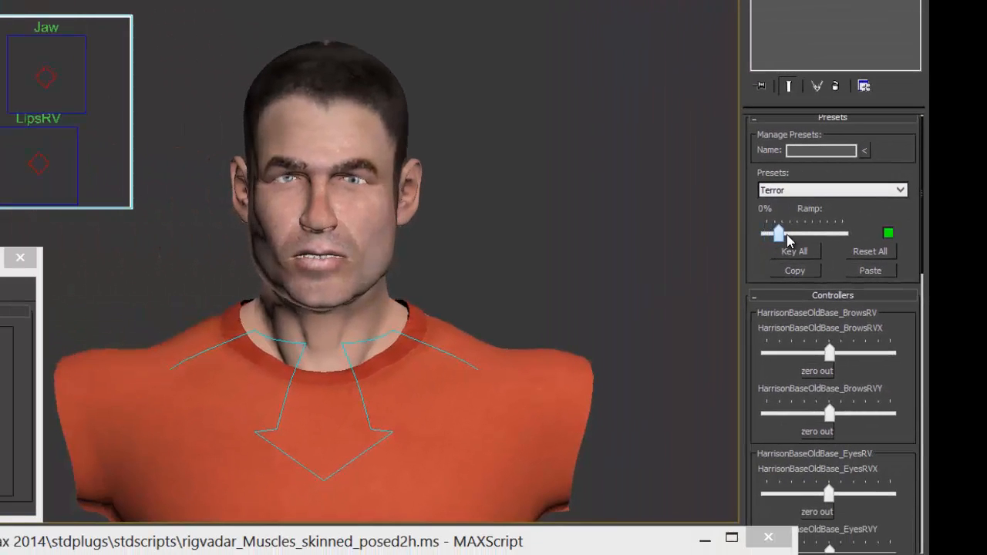
Return the Terror preset ramp to zero and try the Jaw handle by moving it slightly down from its rest position.
{"action": "left_click_drag", "start_coordinate": [789, 241], "coordinate": [749, 230]}
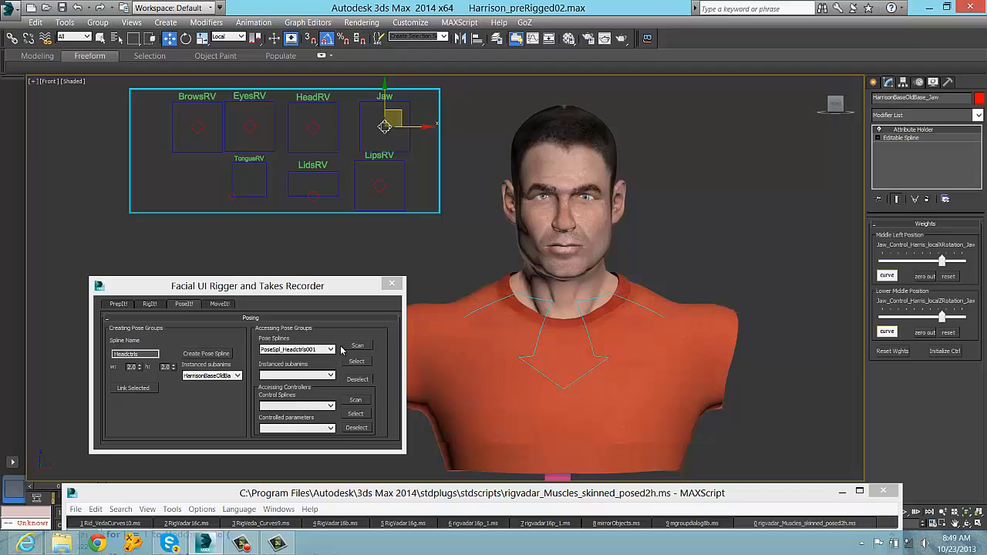
{"action": "left_click_drag", "start_coordinate": [399, 117], "coordinate": [432, 155]}
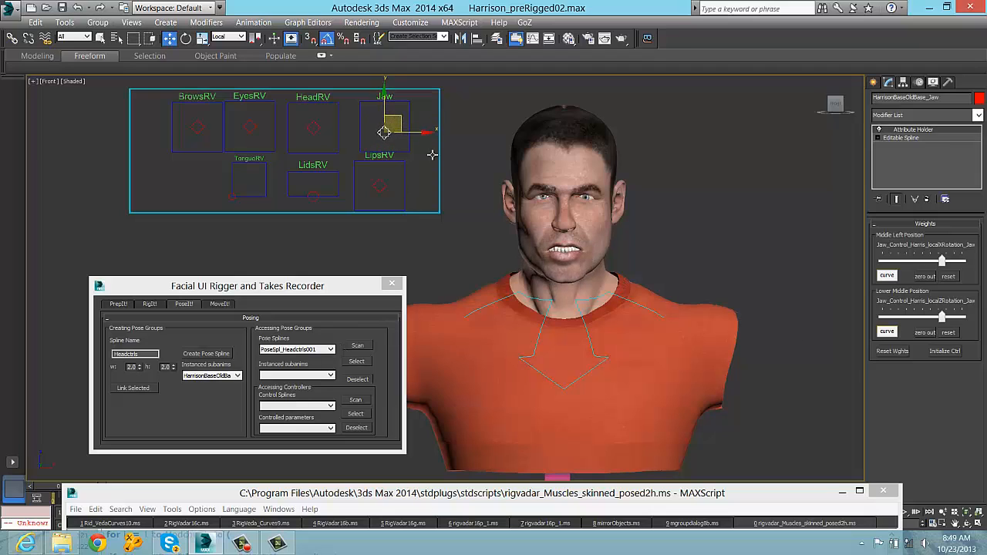
{"action": "left_click", "coordinate": [931, 350]}
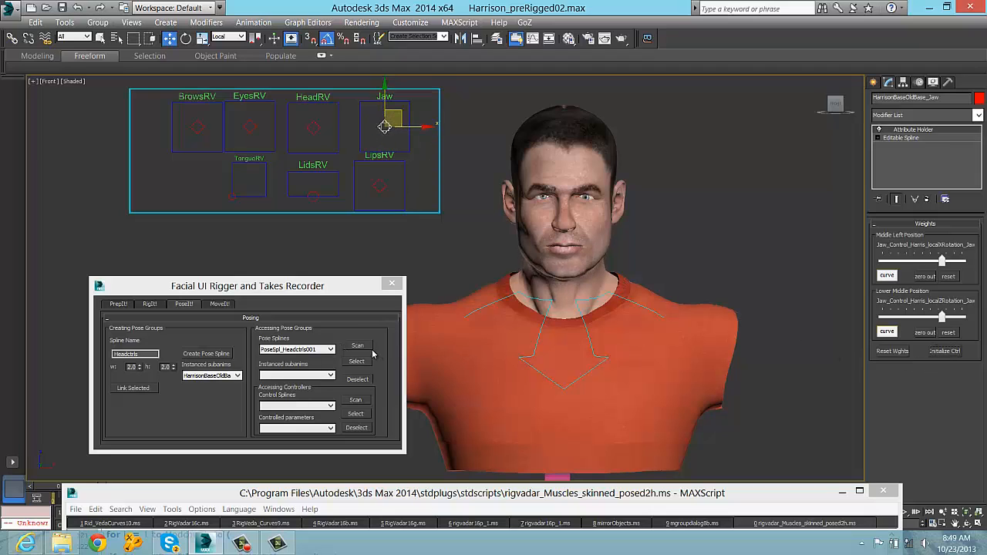
Select the Headctrls pose spline and set its brow controllers to about 0.322 in X and -4.322 in Y.
{"action": "left_click", "coordinate": [357, 363]}
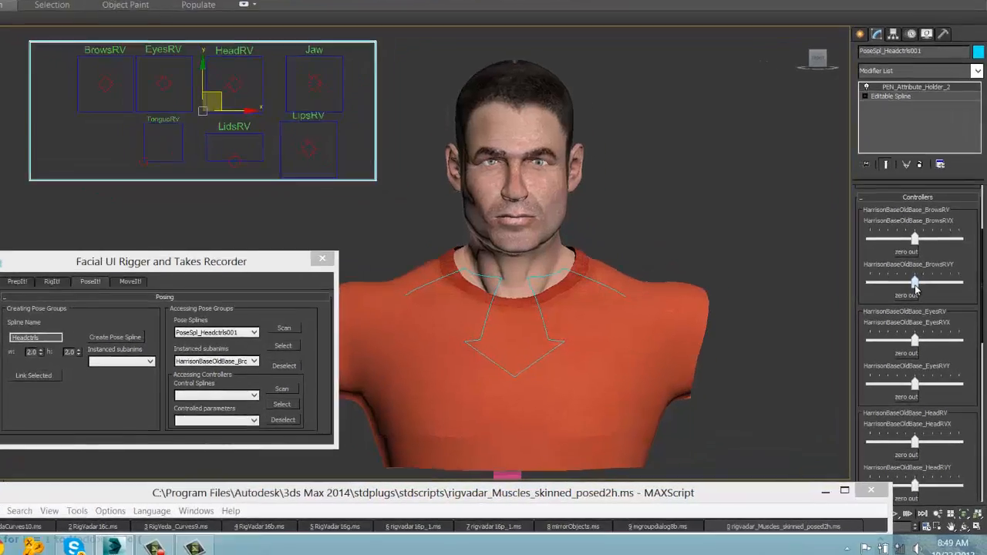
{"action": "mouse_move", "coordinate": [925, 309]}
{"action": "left_mouse_down"}
{"action": "mouse_move", "coordinate": [907, 310]}
{"action": "mouse_move", "coordinate": [917, 312]}
{"action": "left_mouse_up"}
{"action": "left_click_drag", "start_coordinate": [891, 151], "coordinate": [906, 153]}
{"action": "left_click_drag", "start_coordinate": [974, 241], "coordinate": [971, 144]}
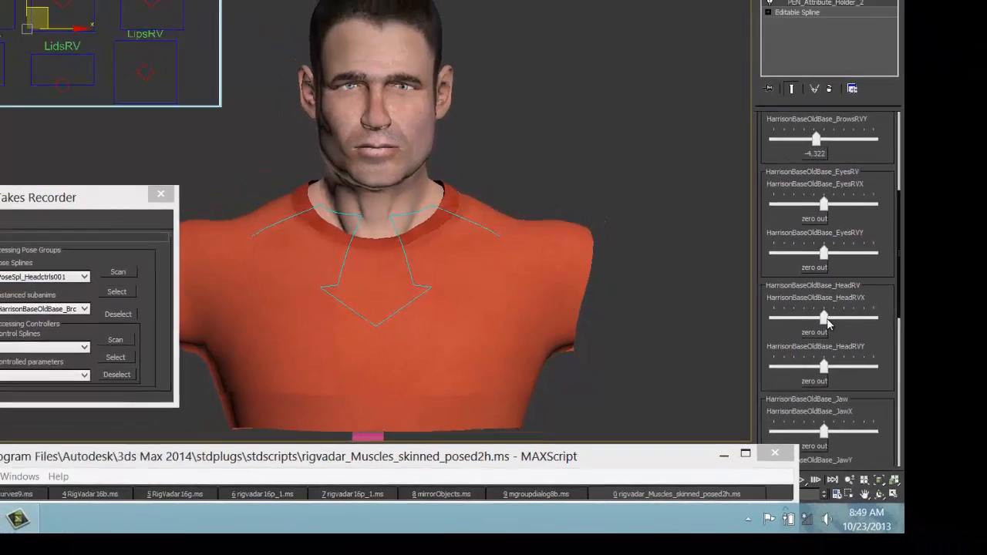
Set HeadRVX to about -0.58 and HeadRVY to 0.71, then JawX to about 1.97 with JawY slightly below zero.
{"action": "left_click_drag", "start_coordinate": [890, 327], "coordinate": [880, 327]}
{"action": "left_click_drag", "start_coordinate": [781, 316], "coordinate": [783, 314]}
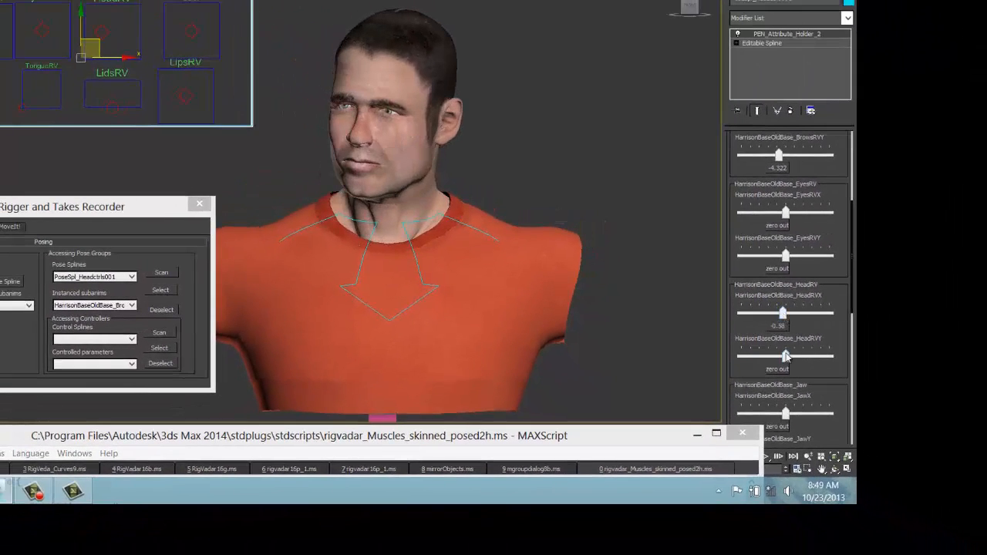
{"action": "left_click_drag", "start_coordinate": [785, 356], "coordinate": [790, 358]}
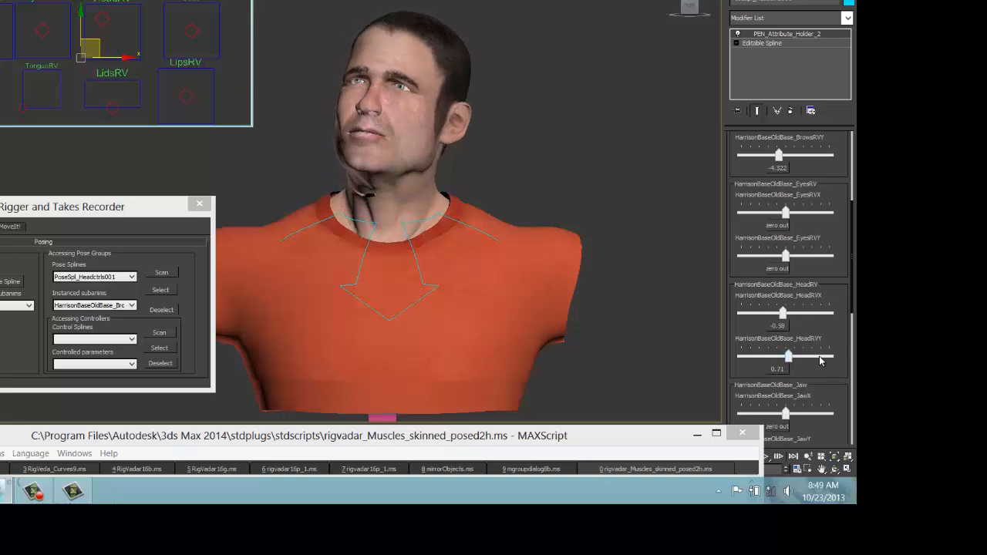
{"action": "scroll", "coordinate": [819, 360], "scroll_direction": "down", "scroll_amount": 5}
{"action": "mouse_move", "coordinate": [789, 308]}
{"action": "left_mouse_down"}
{"action": "mouse_move", "coordinate": [796, 315]}
{"action": "mouse_move", "coordinate": [790, 303]}
{"action": "left_mouse_up"}
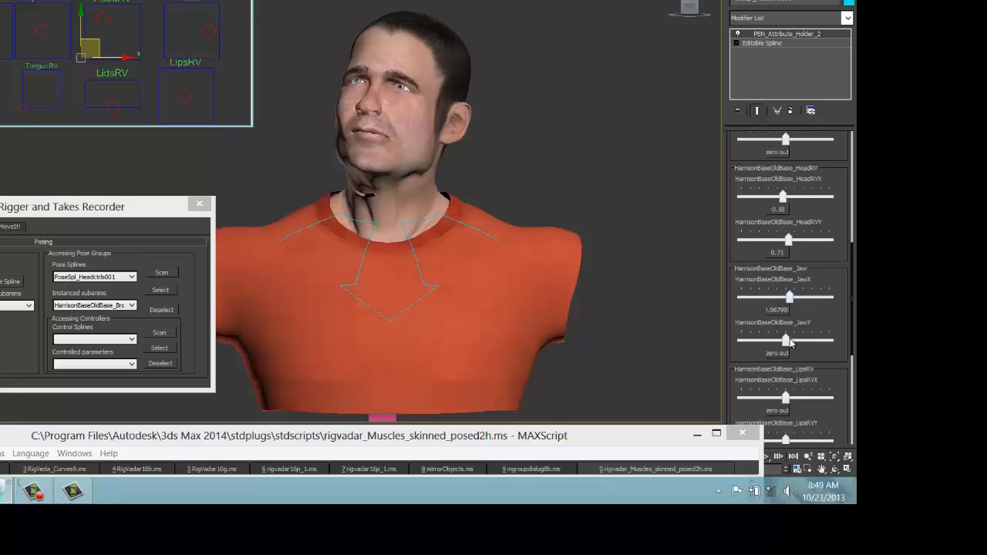
{"action": "left_click_drag", "start_coordinate": [787, 340], "coordinate": [787, 347]}
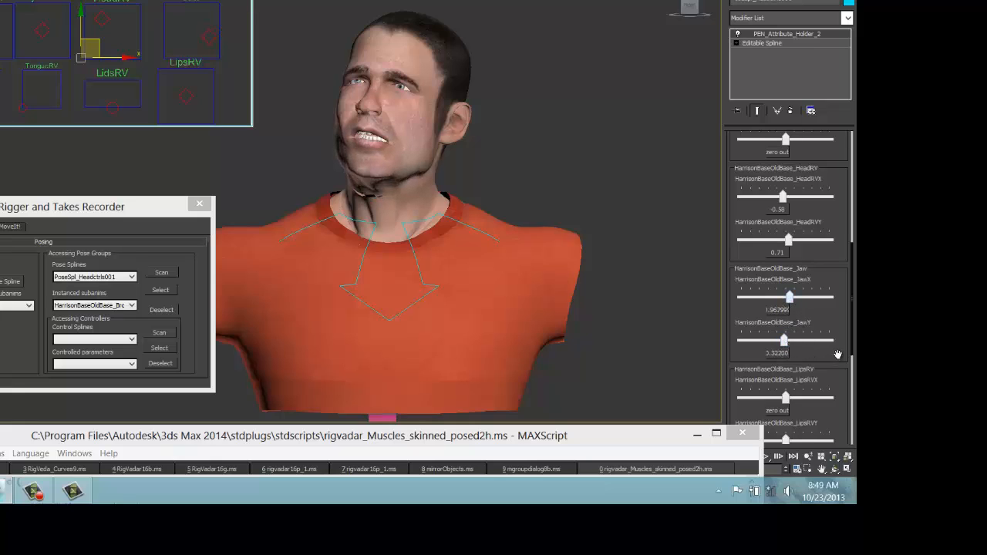
Set the lip controllers to about 1.742 for LipsRVX and 3.678 for LipsRVY.
{"action": "scroll", "coordinate": [838, 354], "scroll_direction": "down", "scroll_amount": 3}
{"action": "left_click_drag", "start_coordinate": [785, 304], "coordinate": [796, 304]}
{"action": "left_click_drag", "start_coordinate": [788, 346], "coordinate": [805, 349]}
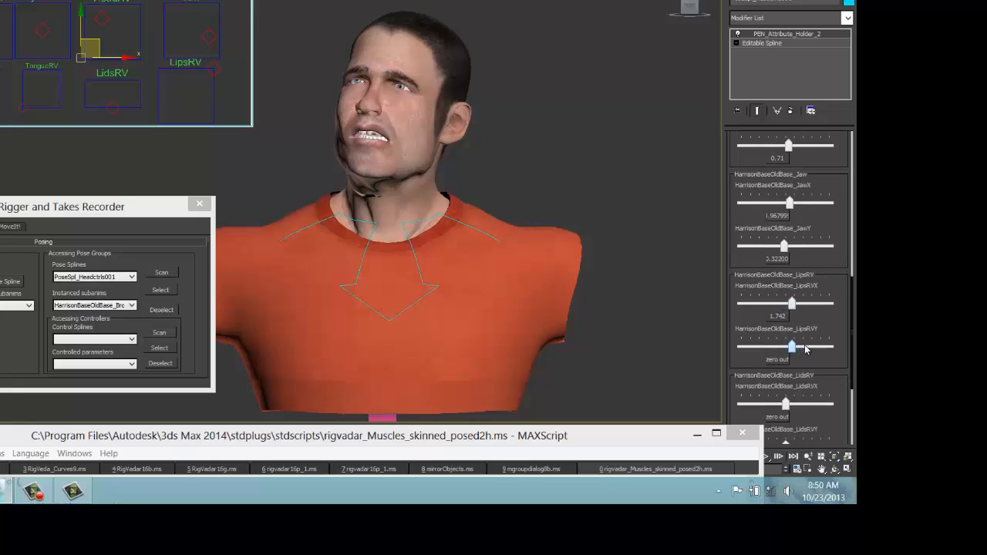
Set LidsRVX to about 2.13 and LidsRVY to about -1.612, and raise TongueRVX to about 1.84.
{"action": "scroll", "coordinate": [830, 367], "scroll_direction": "down", "scroll_amount": 4}
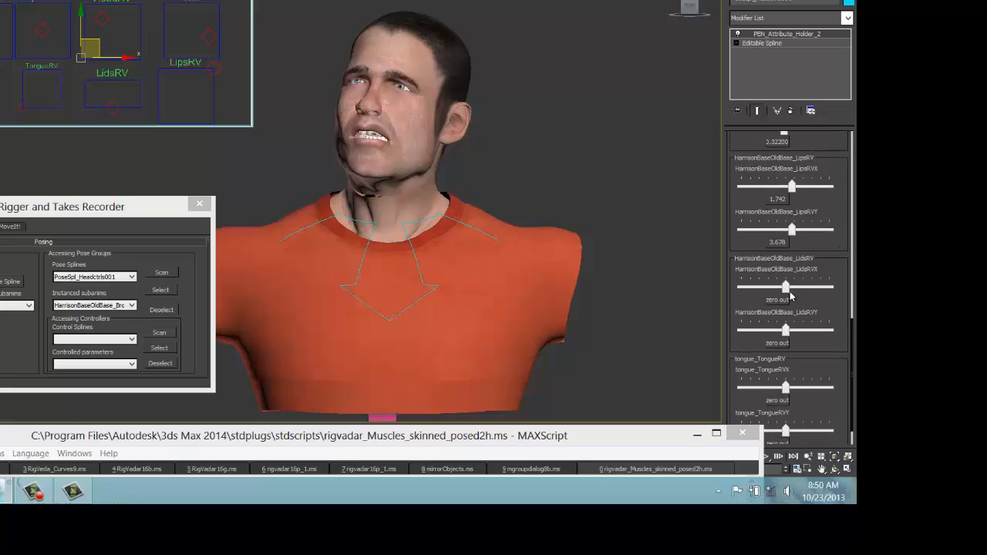
{"action": "mouse_move", "coordinate": [785, 293]}
{"action": "left_mouse_down"}
{"action": "mouse_move", "coordinate": [776, 294]}
{"action": "mouse_move", "coordinate": [802, 295]}
{"action": "mouse_move", "coordinate": [793, 295]}
{"action": "left_mouse_up"}
{"action": "left_click_drag", "start_coordinate": [795, 333], "coordinate": [788, 354]}
{"action": "scroll", "coordinate": [787, 343], "scroll_direction": "down", "scroll_amount": 1}
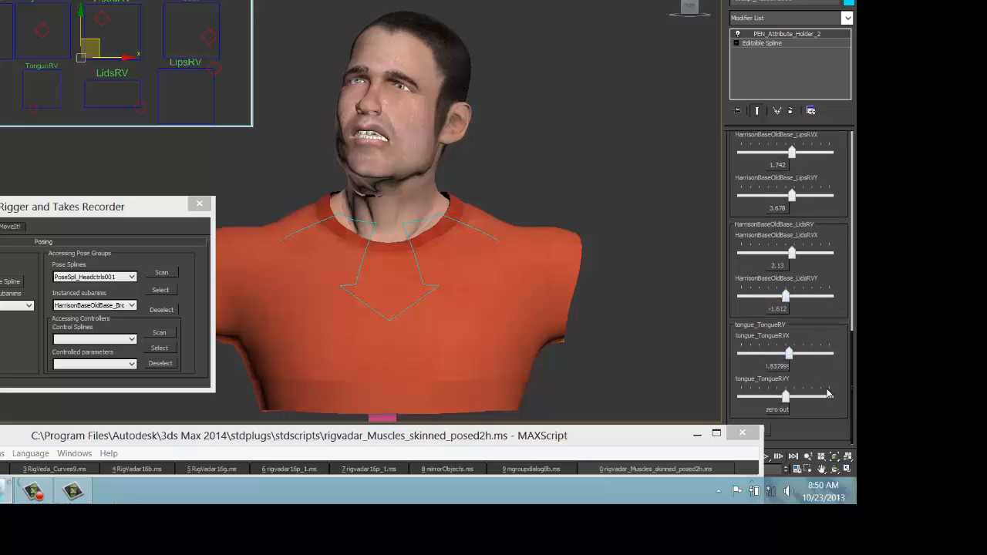
Store the current expression on the Headctrls pose spline as a preset named puzzlement.
{"action": "scroll", "coordinate": [843, 316], "scroll_direction": "up", "scroll_amount": 7}
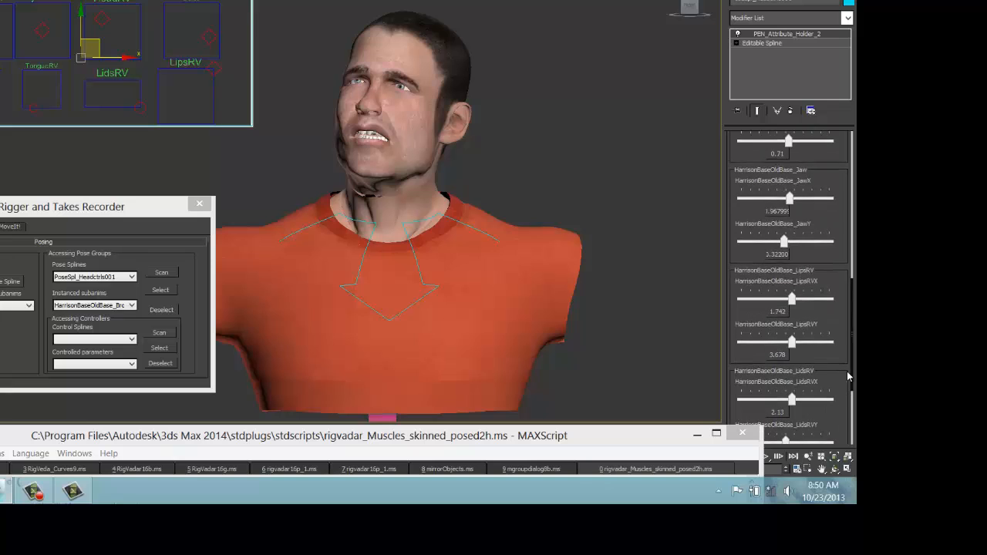
{"action": "scroll", "coordinate": [840, 331], "scroll_direction": "up", "scroll_amount": 6}
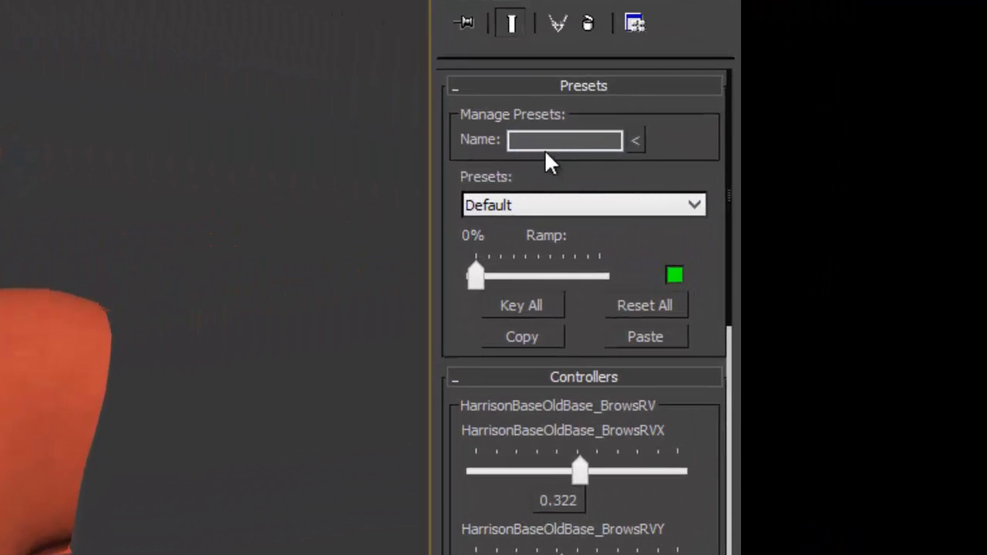
{"action": "left_click", "coordinate": [546, 142]}
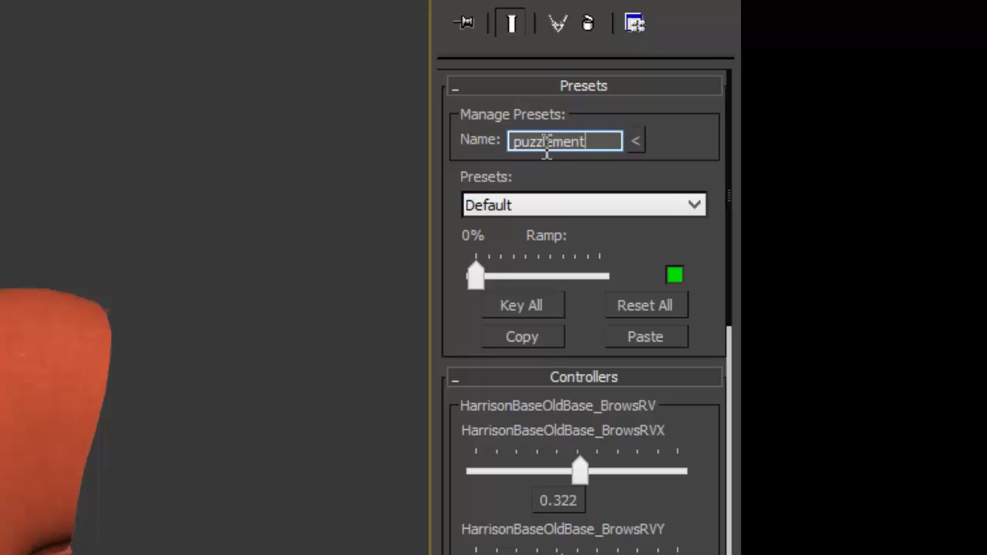
{"action": "left_click", "coordinate": [635, 139]}
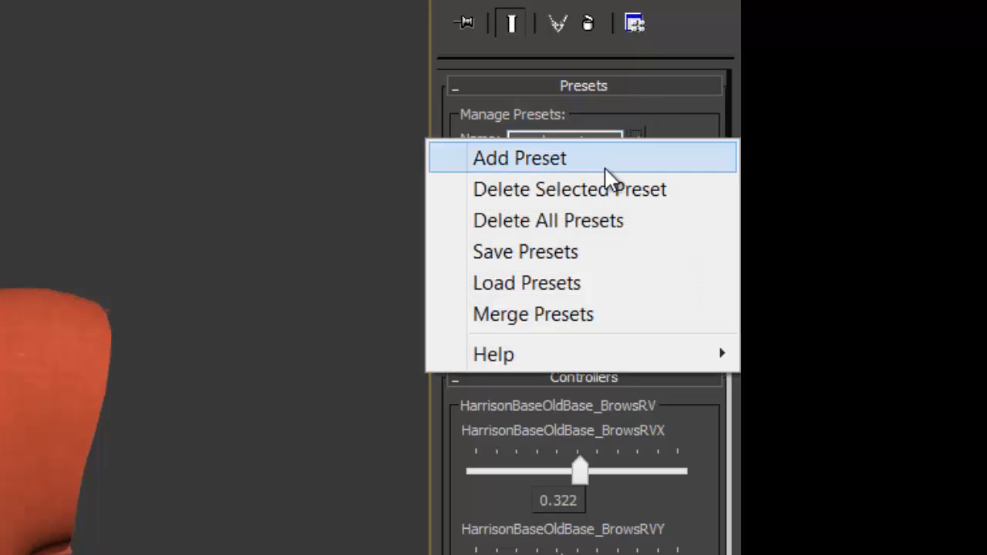
{"action": "left_click", "coordinate": [607, 162]}
Reset all controllers from the Default preset and ramp the puzzlement preset up on the face.
{"action": "left_click", "coordinate": [578, 205]}
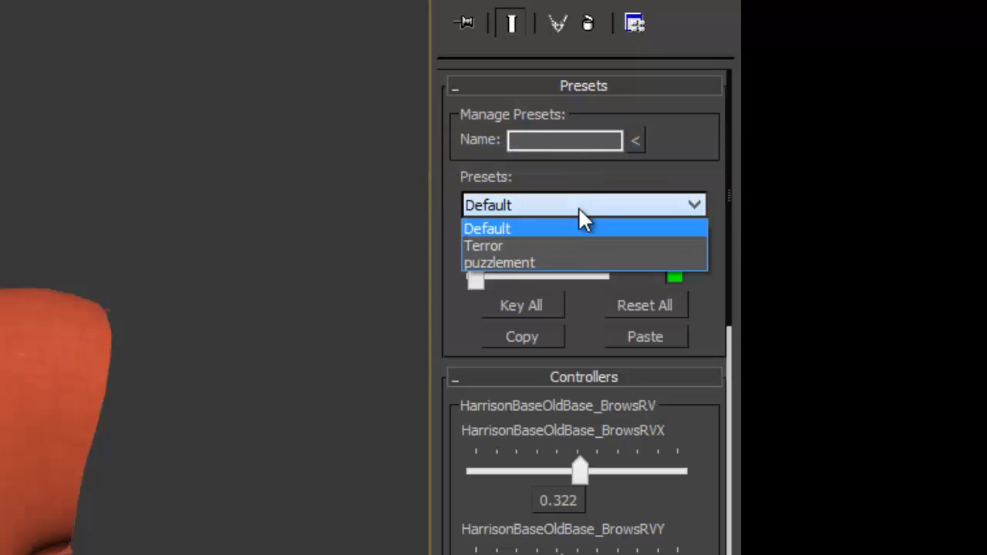
{"action": "left_click", "coordinate": [570, 227]}
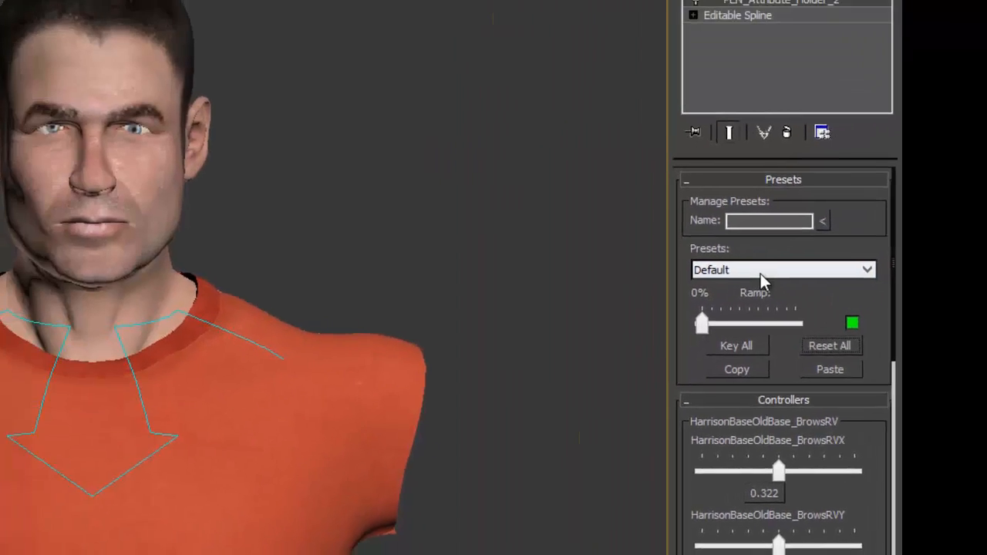
{"action": "left_click", "coordinate": [617, 225]}
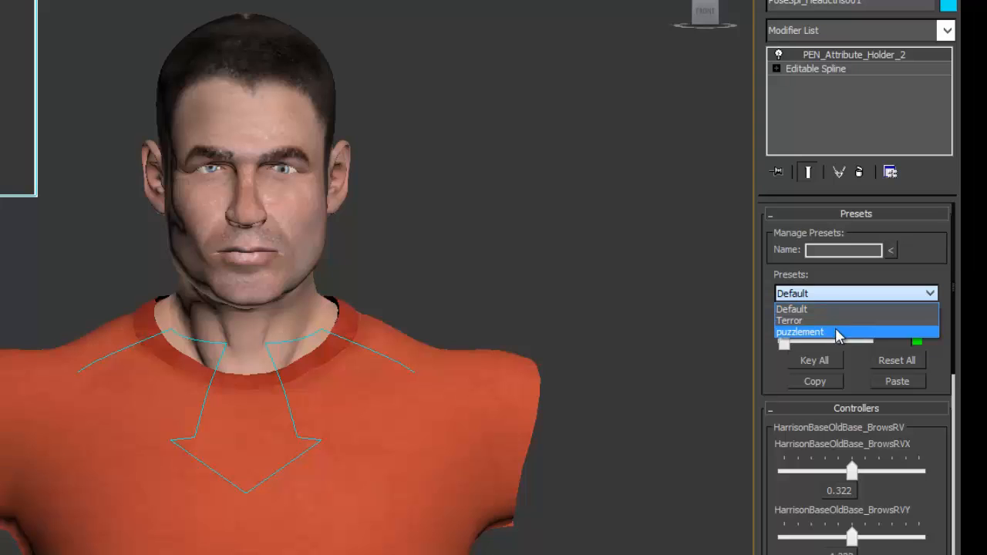
{"action": "left_click", "coordinate": [593, 280]}
{"action": "left_click_drag", "start_coordinate": [789, 347], "coordinate": [860, 349]}
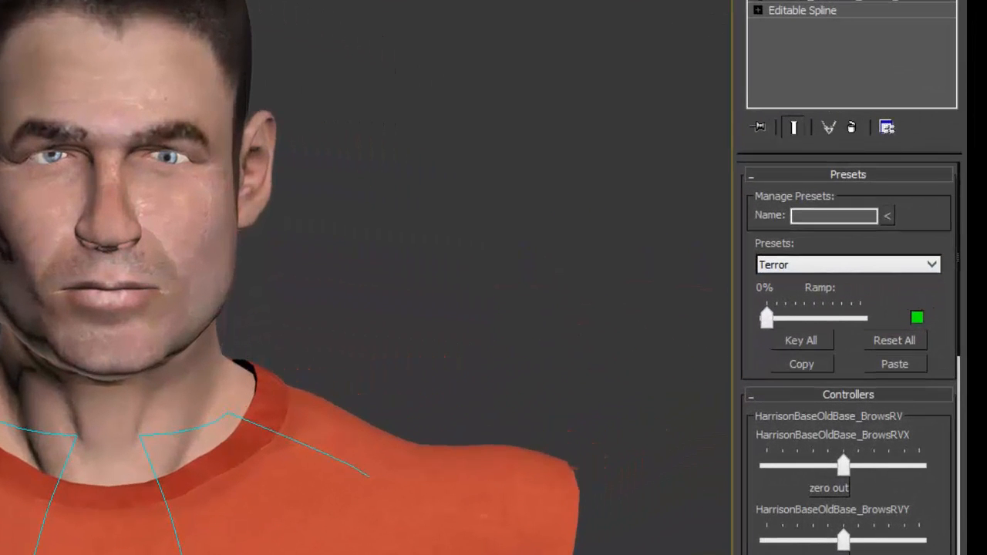
Turn on Auto Key and animate the Terror preset at full ramp at frame 13.
{"action": "key", "text": "n"}
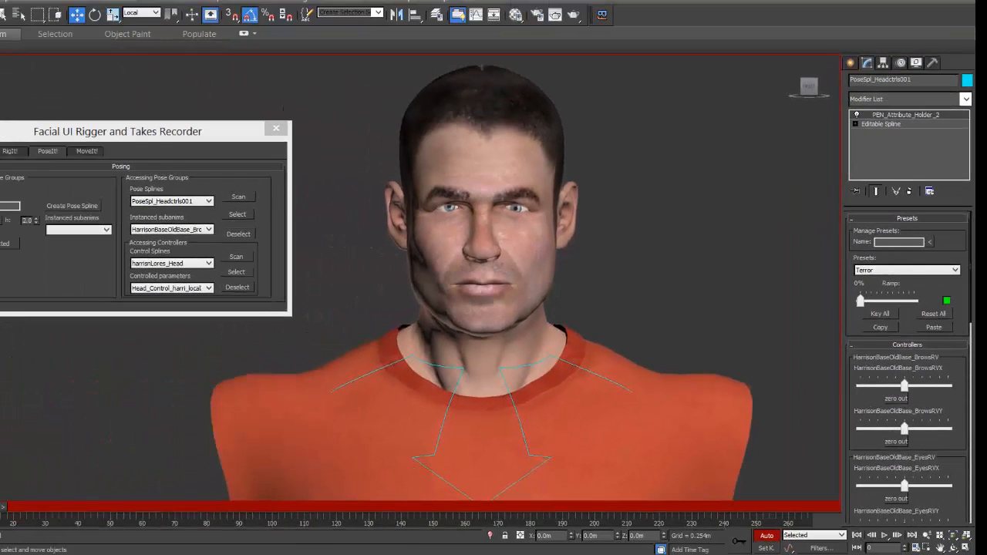
{"action": "left_click_drag", "start_coordinate": [0, 508], "coordinate": [6, 508]}
{"action": "left_click_drag", "start_coordinate": [862, 300], "coordinate": [917, 303]}
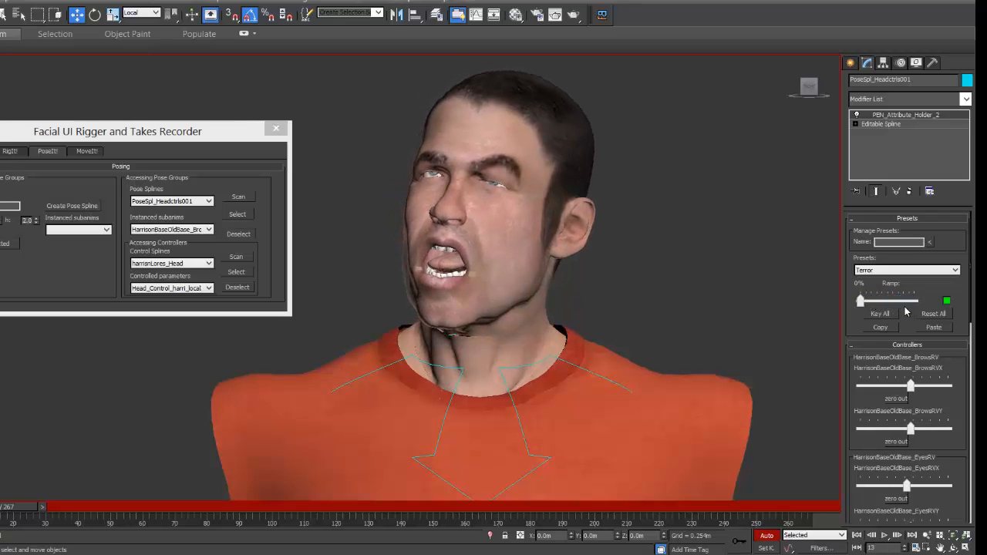
Animate the puzzlement preset at full ramp at frame 30, and turn off Auto Key.
{"action": "left_click_drag", "start_coordinate": [43, 506], "coordinate": [91, 506]}
{"action": "left_click", "coordinate": [938, 269]}
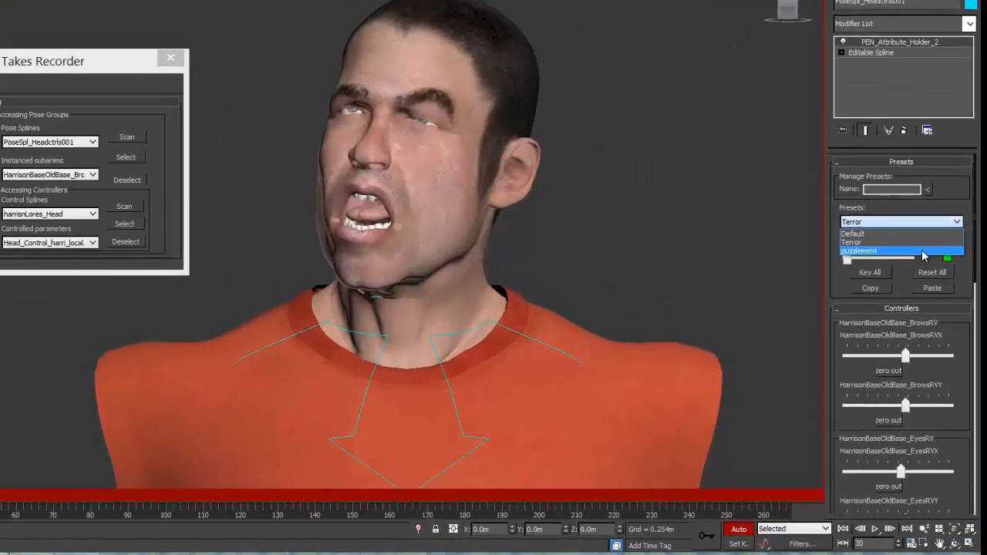
{"action": "left_click", "coordinate": [895, 298]}
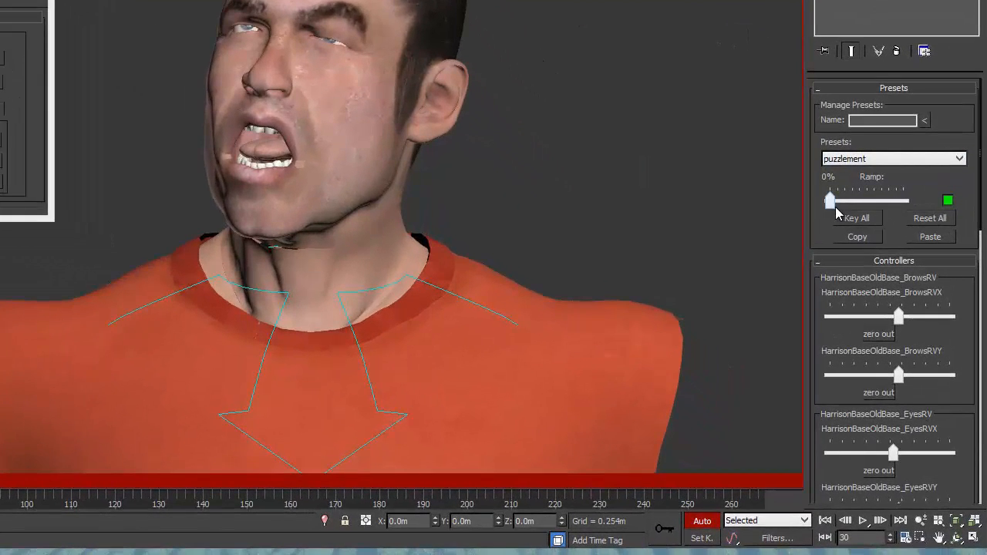
{"action": "left_click_drag", "start_coordinate": [829, 201], "coordinate": [904, 202]}
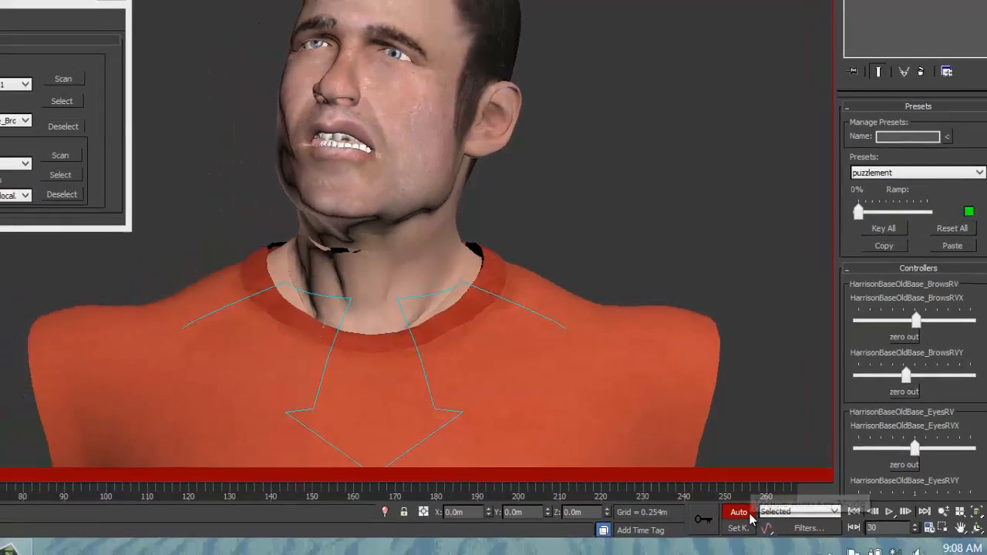
{"action": "left_click", "coordinate": [715, 526]}
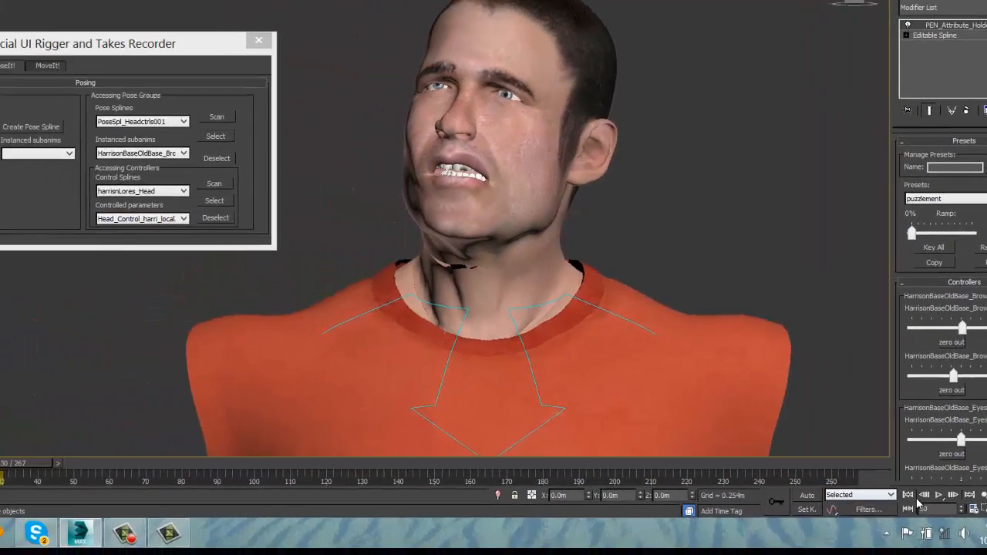
Play the animation twice from the first frame to review the transitions between the Terror and puzzlement expressions.
{"action": "left_click", "coordinate": [827, 523]}
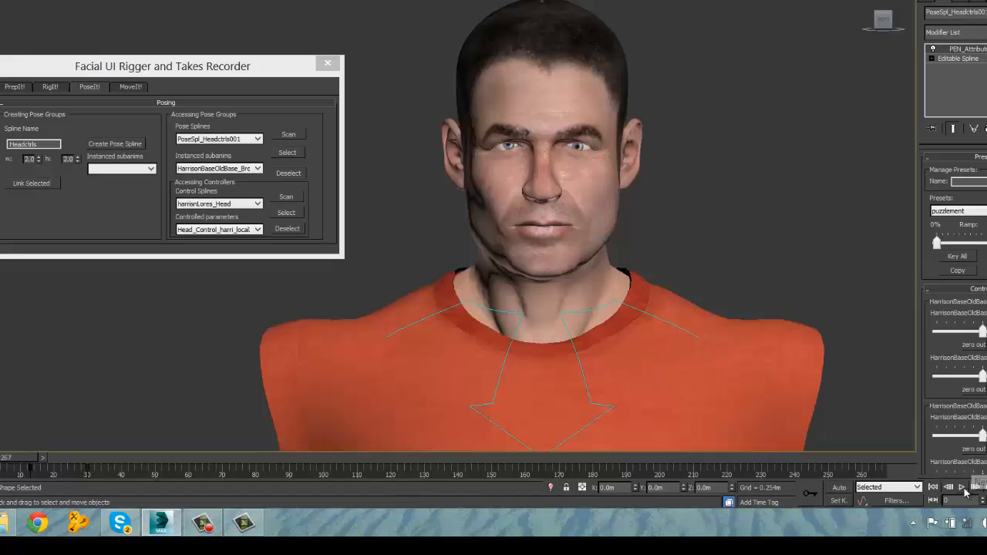
{"action": "left_click", "coordinate": [963, 488]}
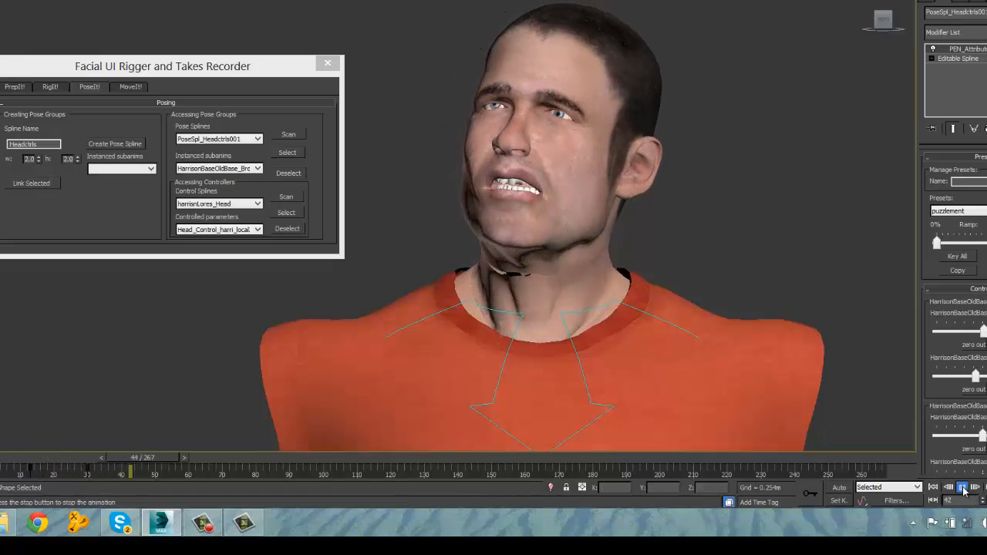
{"action": "left_click", "coordinate": [962, 489]}
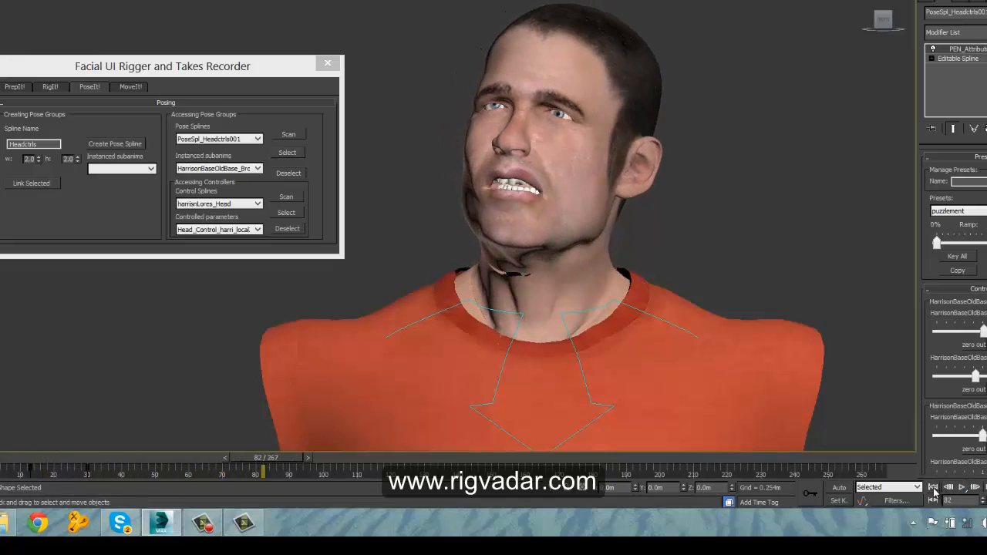
{"action": "left_click", "coordinate": [932, 488]}
{"action": "left_click", "coordinate": [962, 488]}
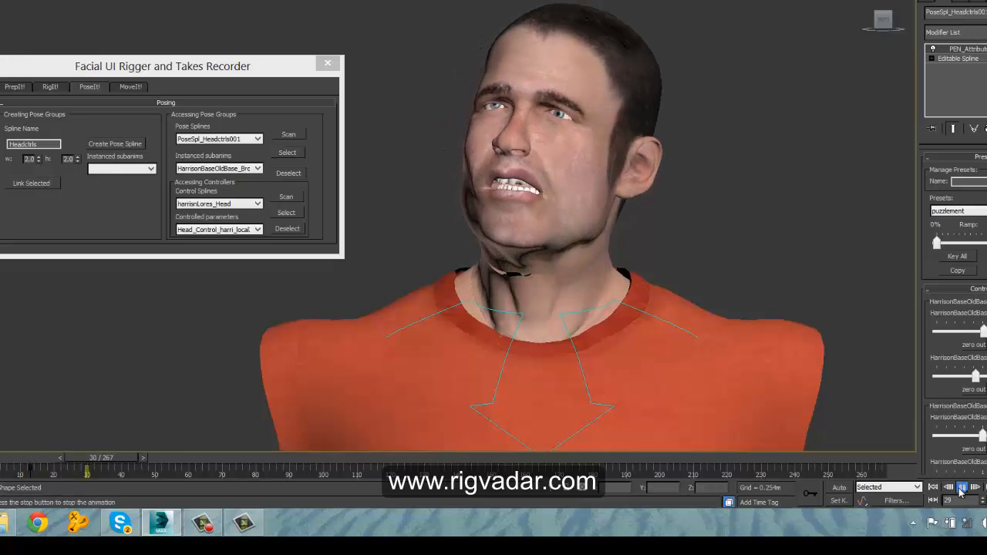
{"action": "left_click", "coordinate": [961, 488]}
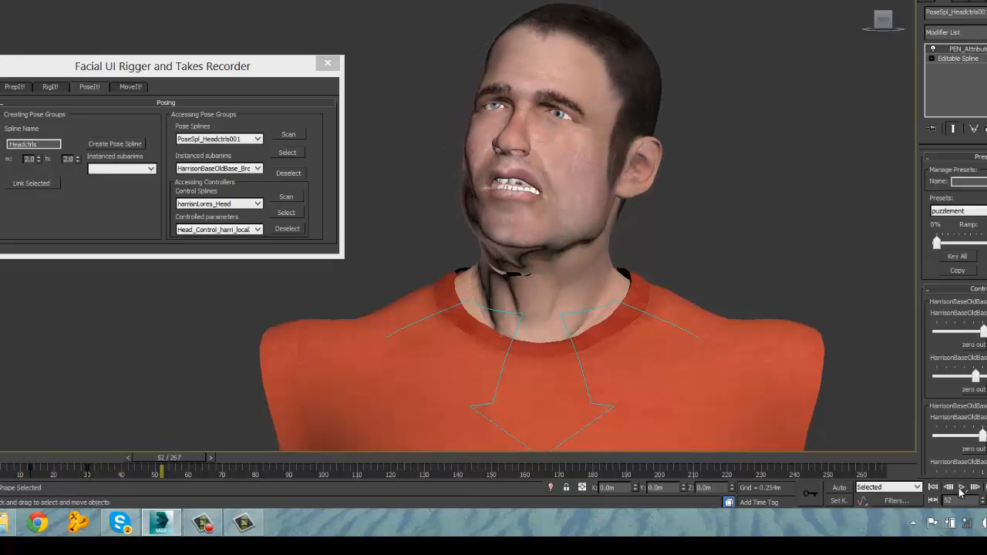